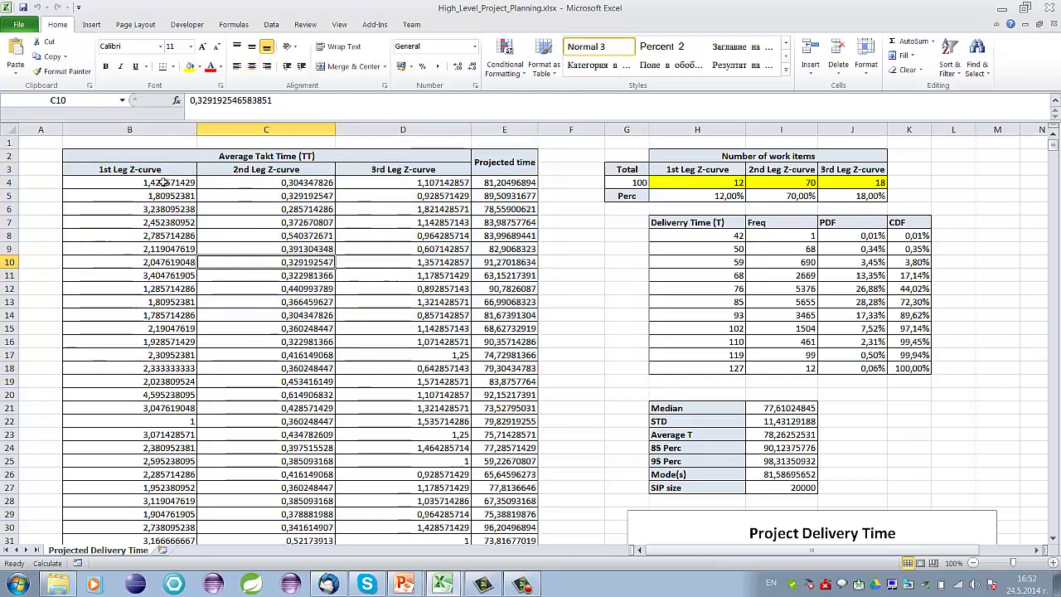
- Examine the average takt time samples for the 1st, 2nd and 3rd legs of the Z-curve, selecting the upper rows of each column
left_click_drag(164, 182, 143, 461)
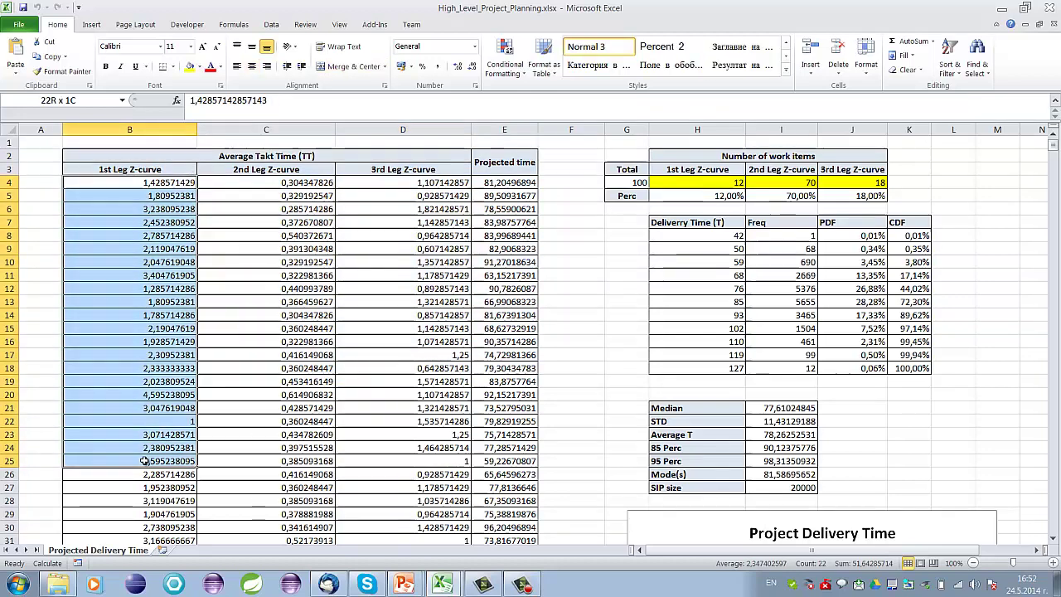
double_click(271, 185)
key("shift+End")
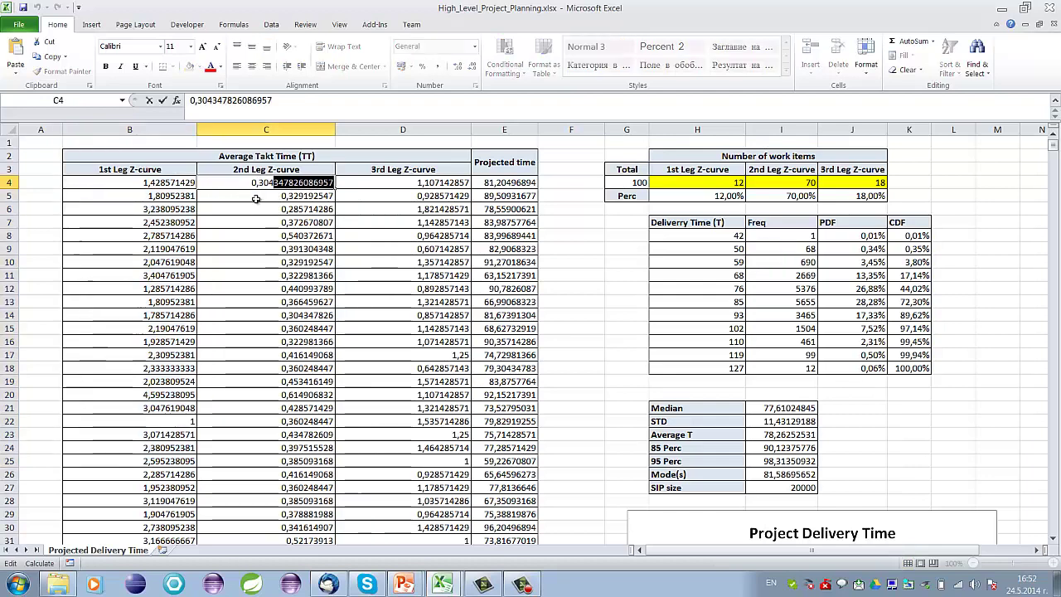
key("Escape")
left_click_drag(278, 186, 277, 434)
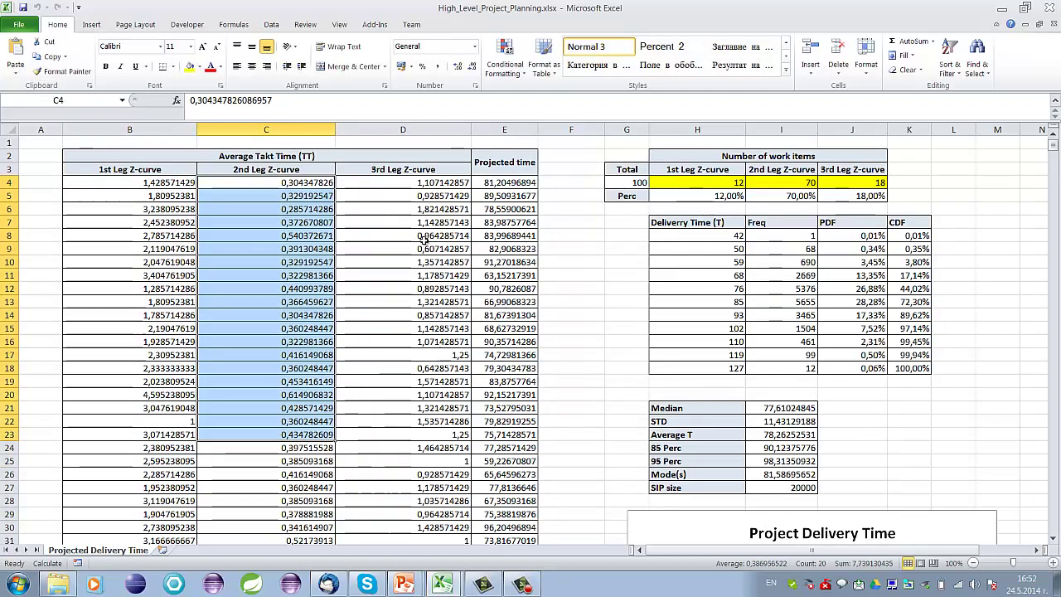
left_click_drag(431, 184, 419, 442)
- Examine the Projected time formulas from cell E4 down past row 2000
left_click(513, 168)
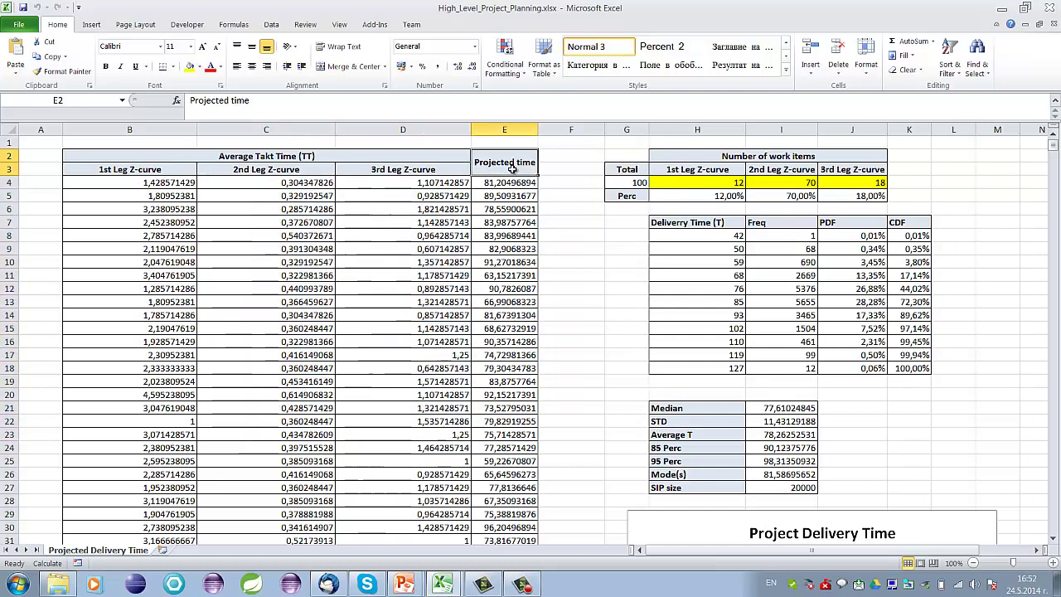
key("Down")
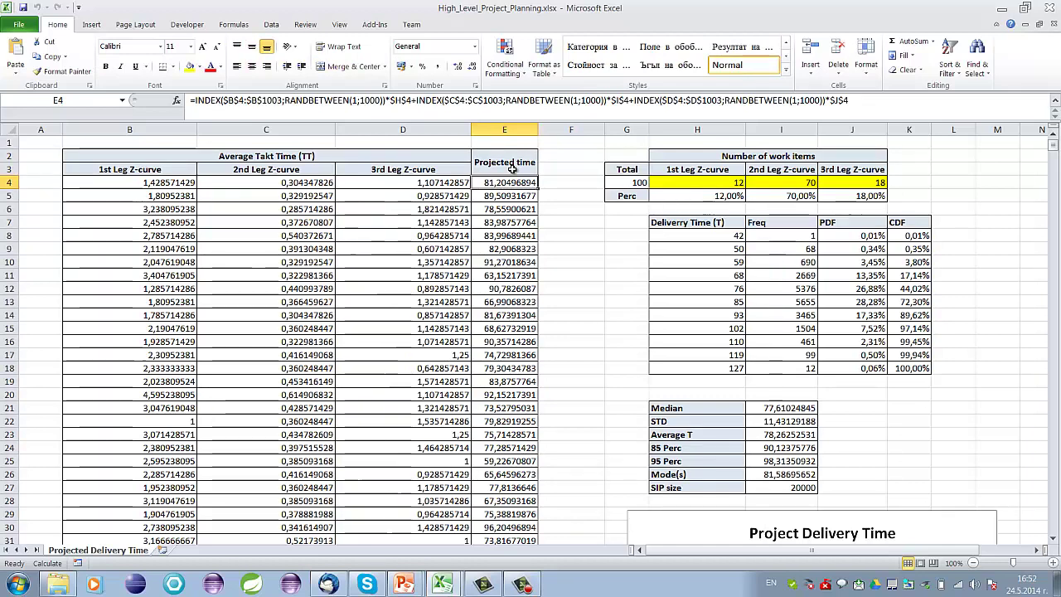
key("Page_Down")
key("Page_Down")
key("Page_Down")
key("Page_Down")
key("Page_Down")
key("Page_Down")
key("Page_Down")
key("Page_Down")
key("Page_Down")
key("Page_Down")
key("Page_Down")
key("Page_Down")
key("Page_Down")
key("Page_Down")
key("Page_Down")
key("Page_Down")
key("Page_Down")
key("Page_Down")
key("Page_Down")
key("Page_Down")
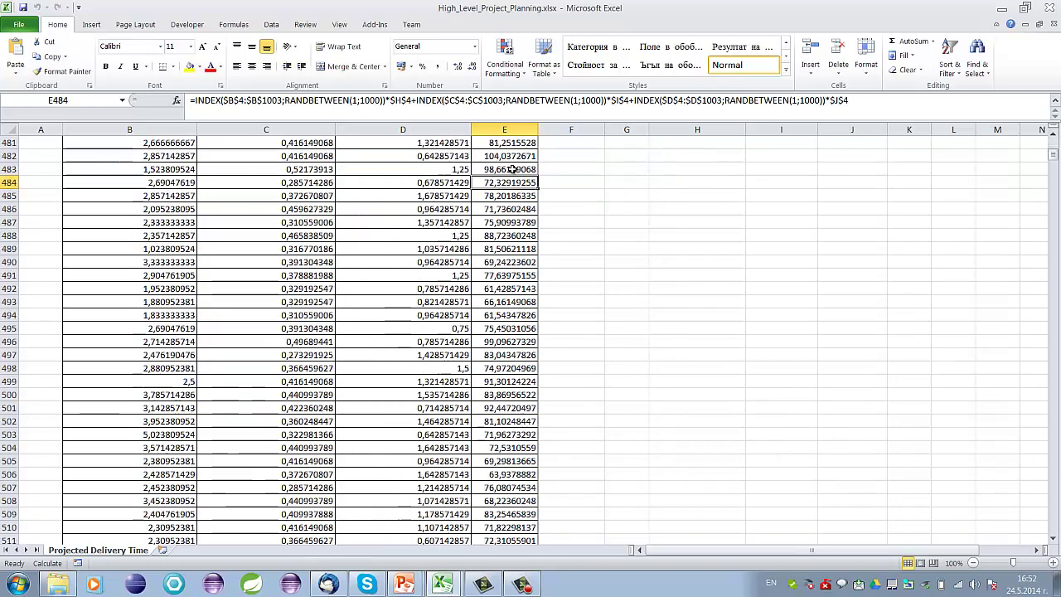
key("Page_Down")
key("Page_Up")
key("Page_Up")
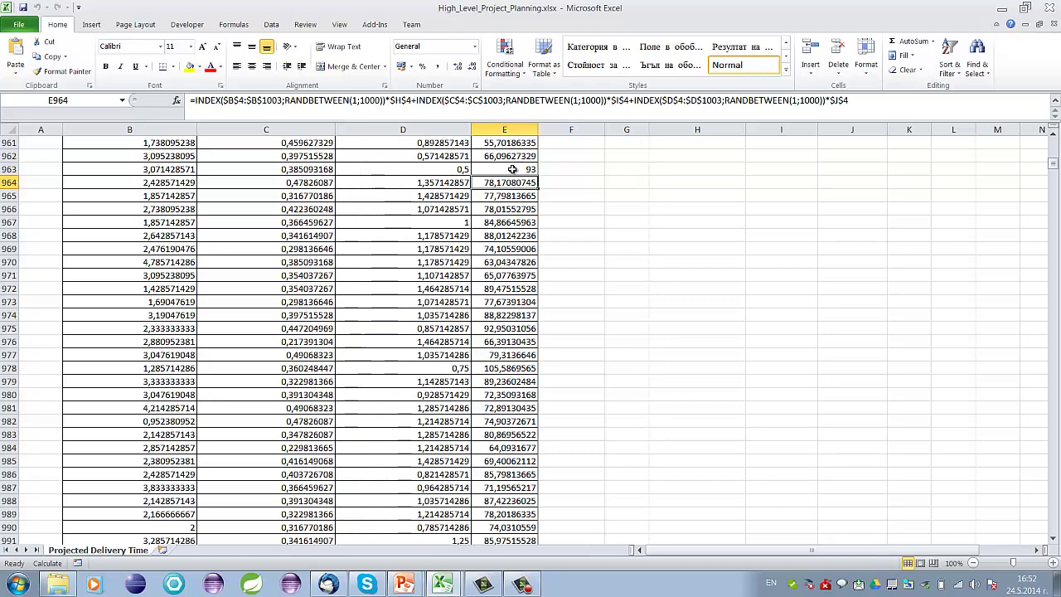
key("Page_Down")
key("Page_Down")
key("Page_Down")
key("Page_Down")
key("Page_Down")
key("Page_Down")
key("Page_Down")
key("Page_Down")
key("Page_Down")
key("Page_Down")
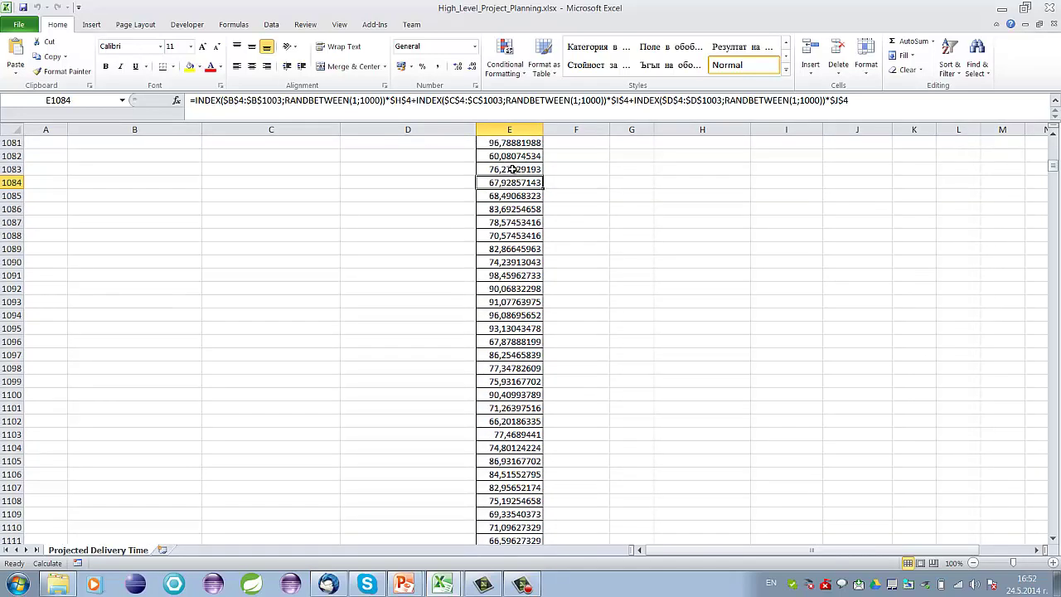
key("Page_Down")
key("Page_Down")
key("Page_Down")
key("Page_Down")
key("Page_Down")
key("Page_Down")
key("Page_Down")
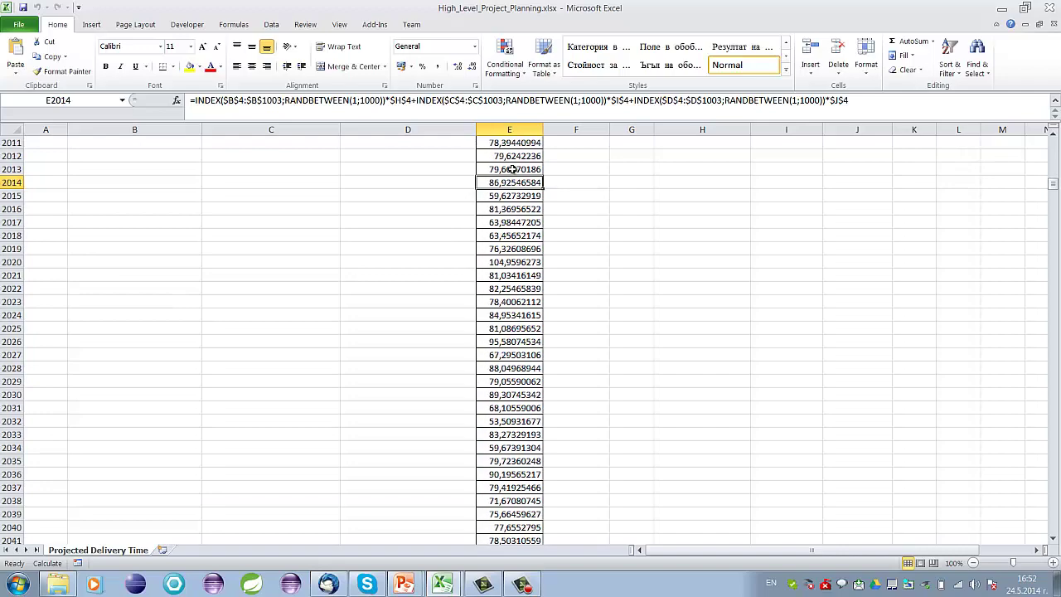
- Return to the start of the Projected time list and select the delivery time distribution table, H7:K18
key("Page_Up")
key("Page_Up")
key("Page_Up")
key("Page_Up")
key("Page_Up")
key("Page_Up")
key("Page_Up")
key("Page_Up")
key("Page_Up")
key("Page_Up")
key("Page_Up")
key("Page_Up")
key("Page_Up")
key("Page_Up")
key("Page_Up")
key("Page_Up")
key("Page_Up")
key("Page_Up")
key("Page_Up")
key("Page_Up")
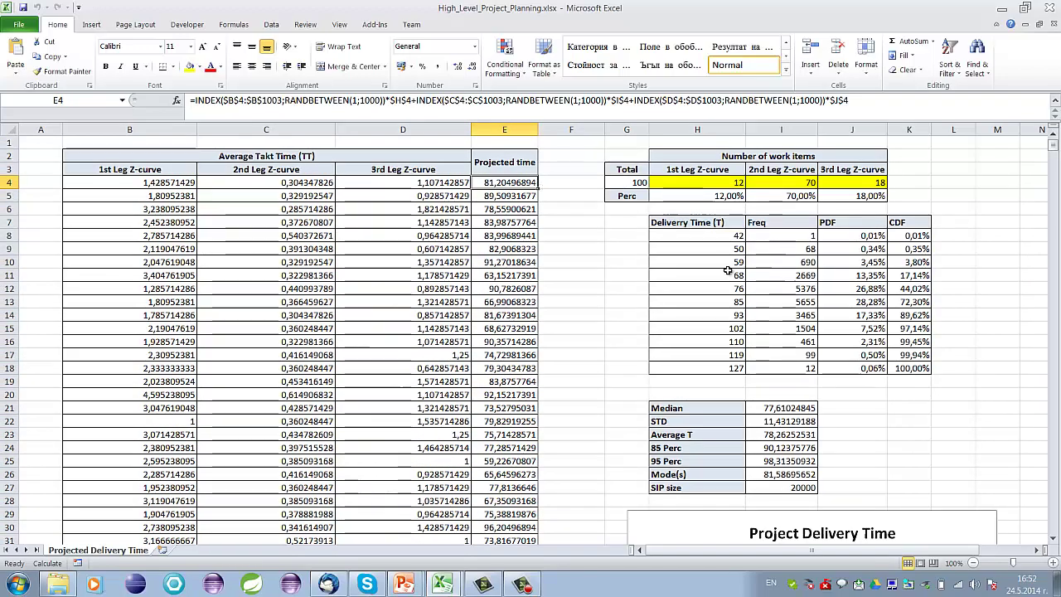
left_click_drag(696, 221, 903, 366)
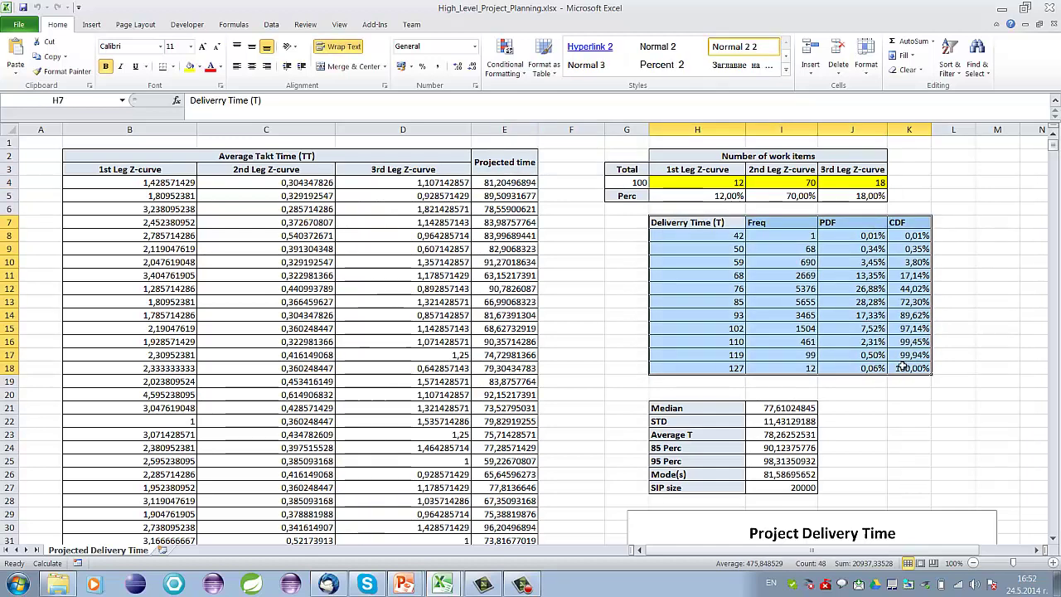
- Examine the formulas for the median, standard deviation, average delivery time and 85th percentile in the statistics table
left_click(708, 411)
left_click(770, 410)
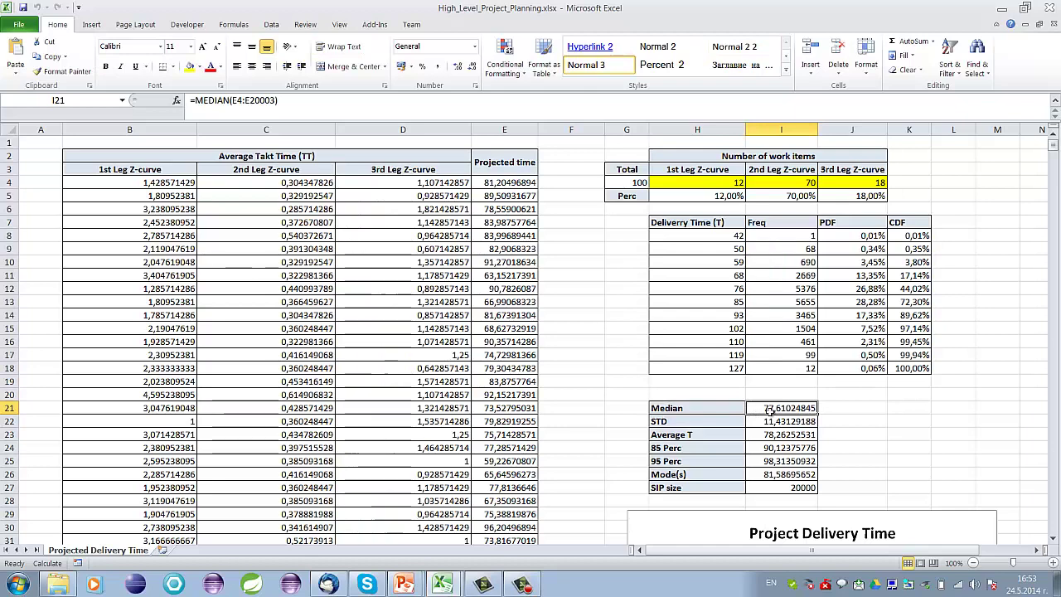
key("Down")
key("Down")
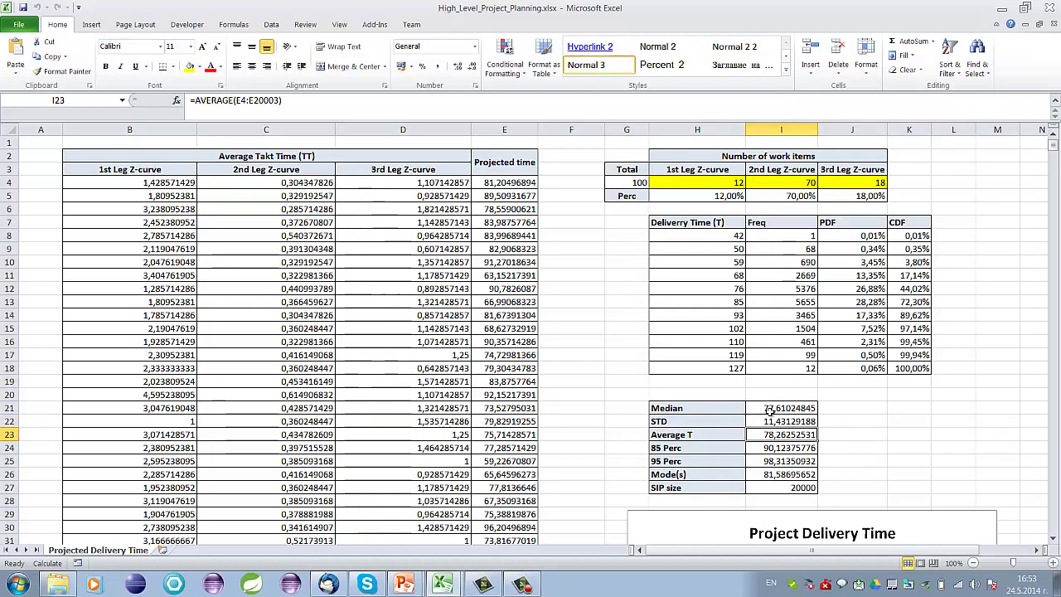
key("Down")
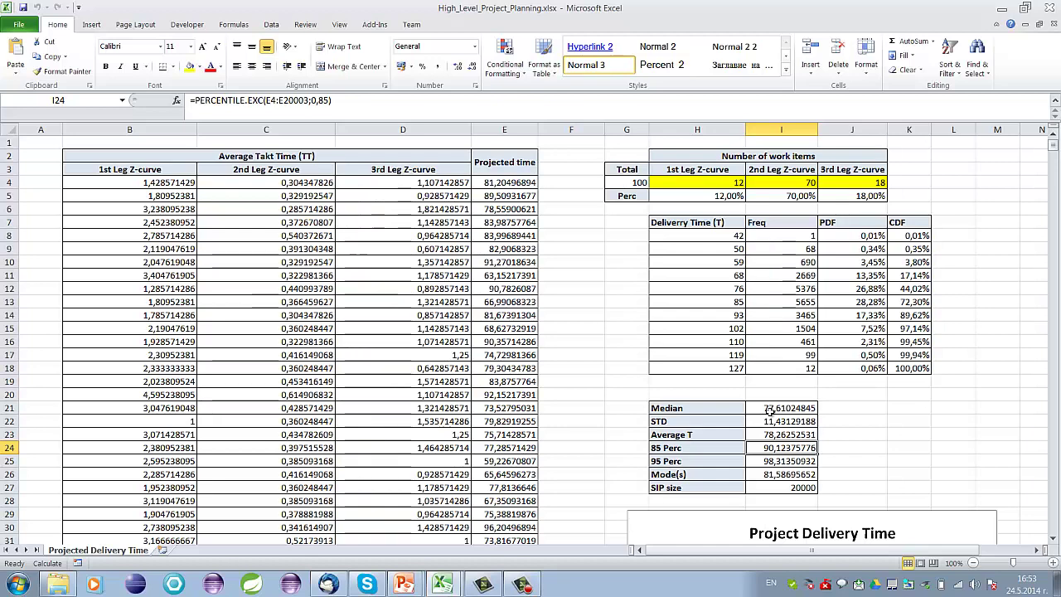
- View the Project Delivery Time histogram, and select the first projected time formula in cell E4
left_click(1053, 538)
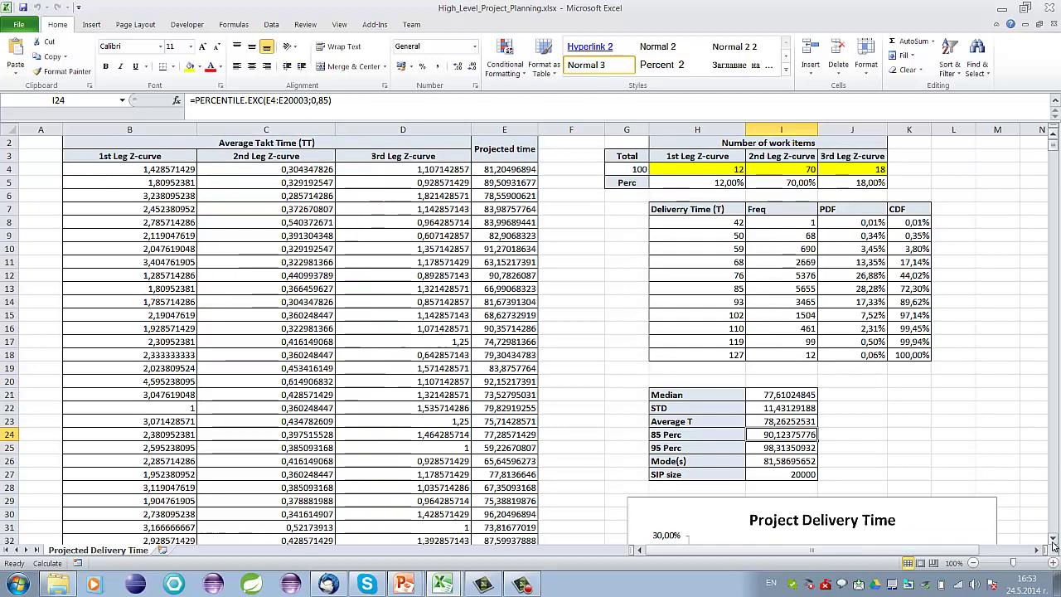
scroll(1054, 543, "down", 5)
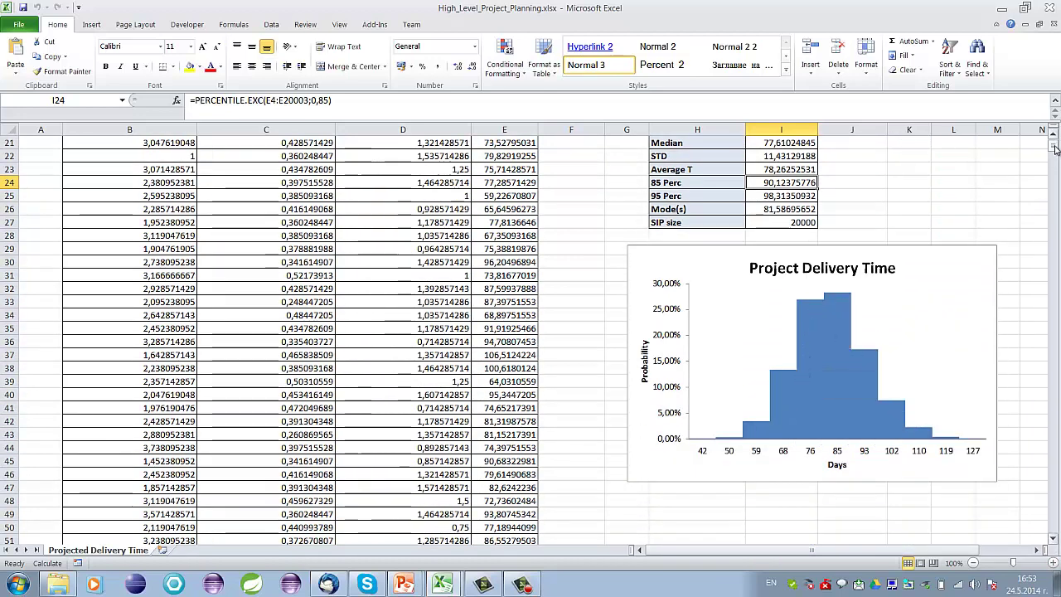
scroll(1053, 141, "up", 7)
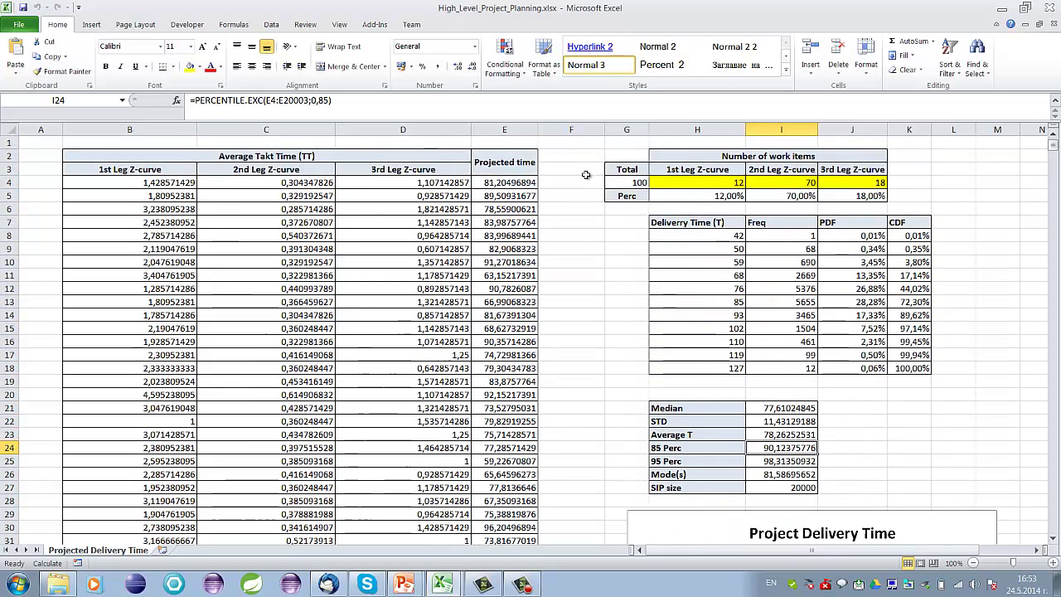
left_click(522, 182)
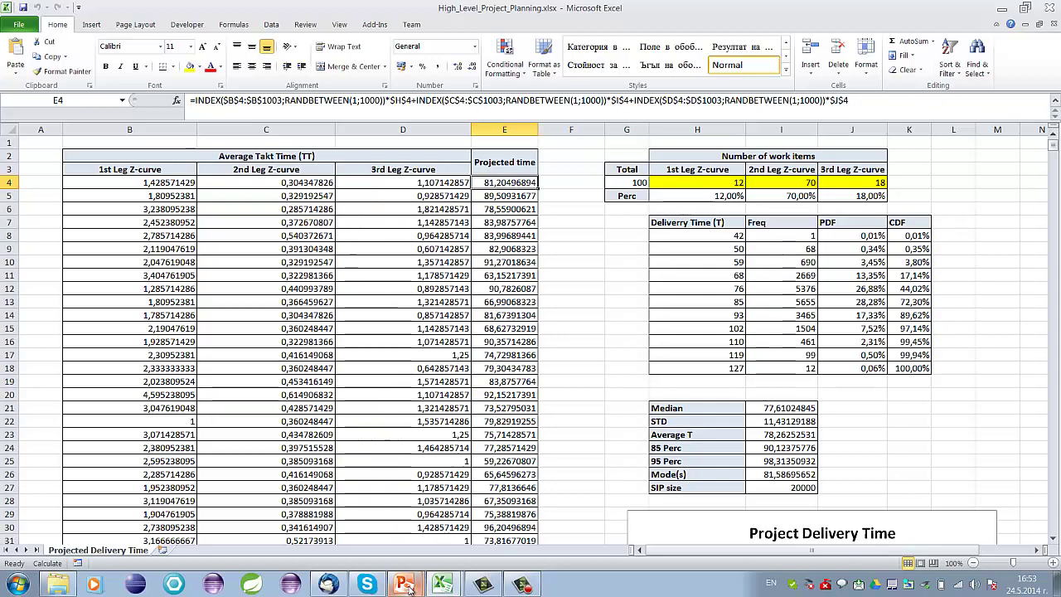
- Switch to the PowerPoint slide show and go back to the slide "Calculating Delivery time for a project"
key("alt+Tab")
key("alt+Tab")
key("alt+Tab")
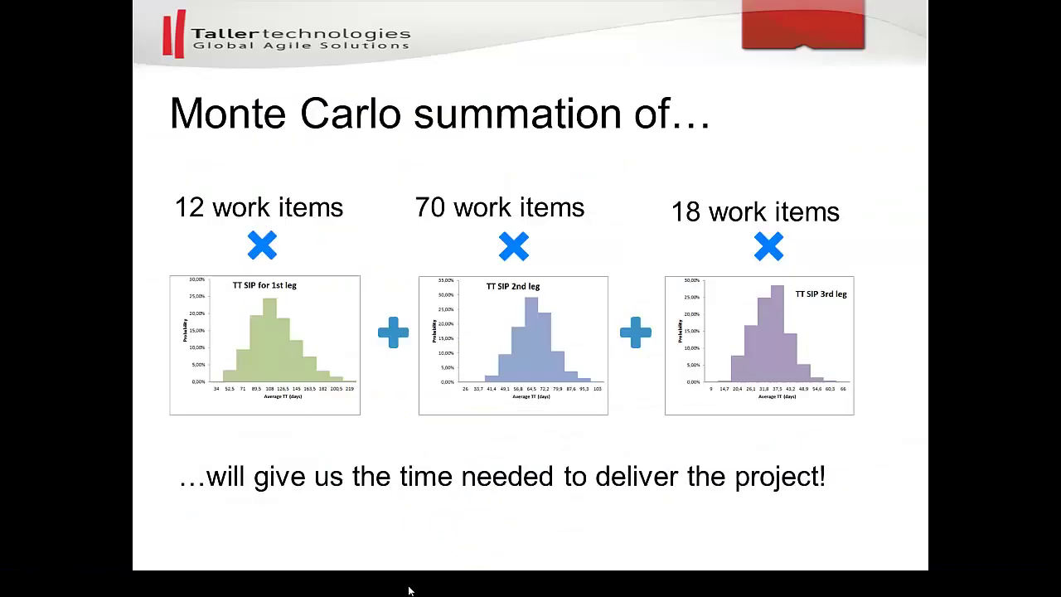
key("Left")
key("Left")
key("Left")
key("Left")
key("Left")
key("Left")
key("Left")
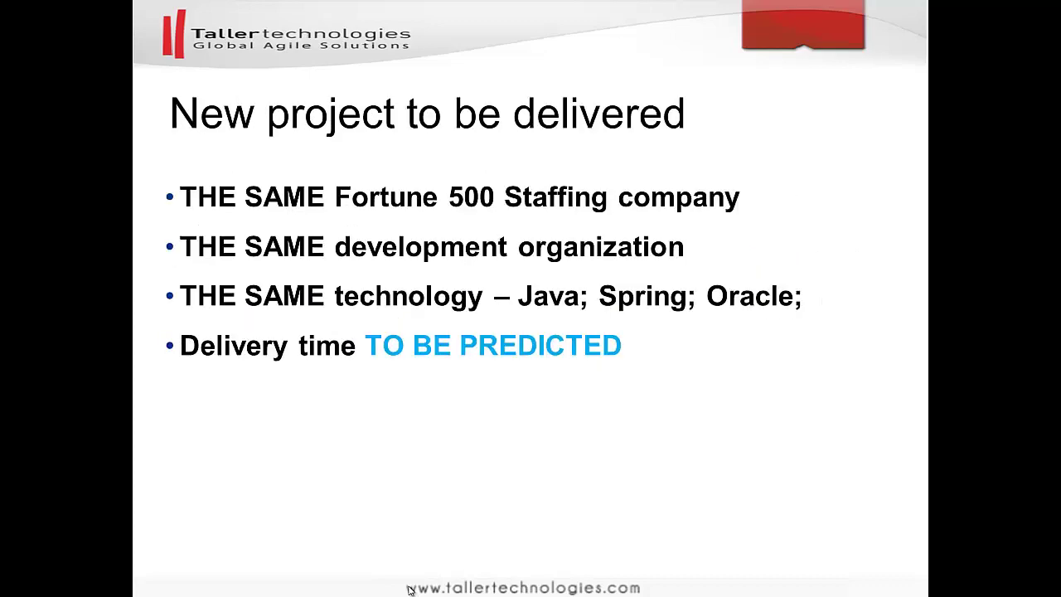
key("Left")
key("Left")
key("Left")
key("Left")
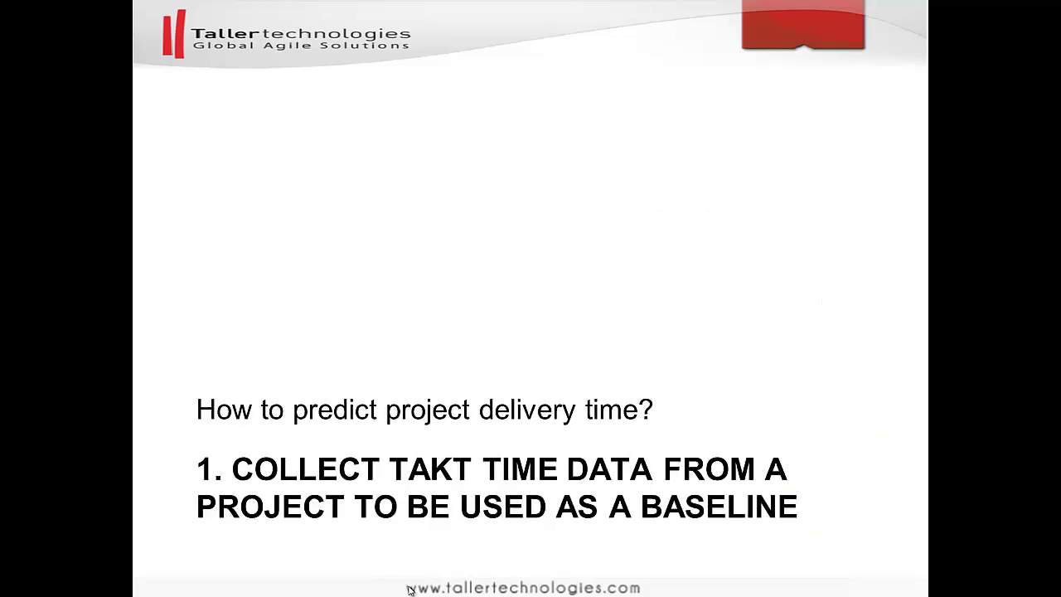
key("Left")
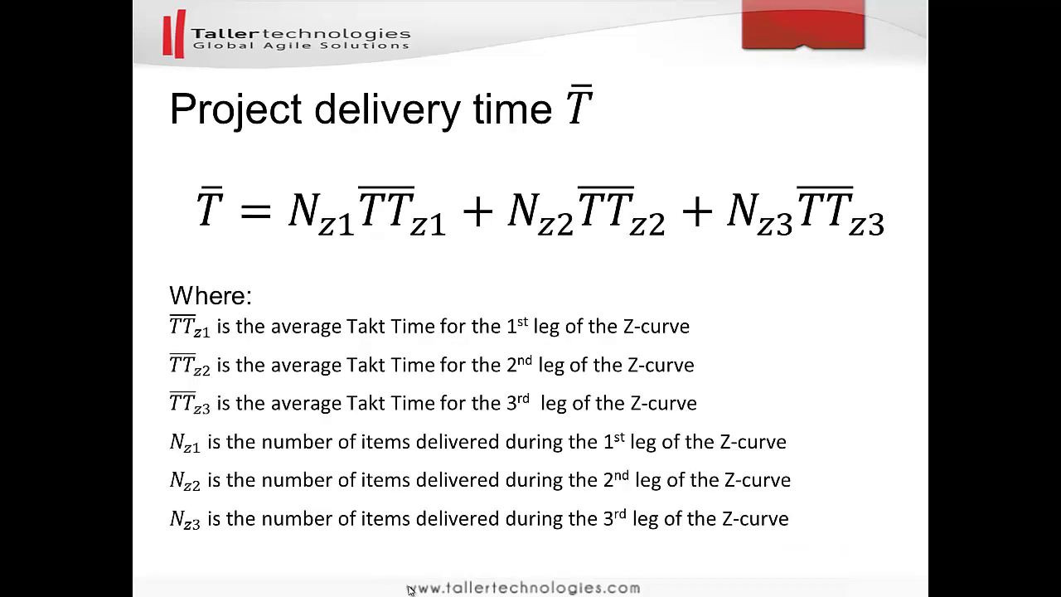
key("Left")
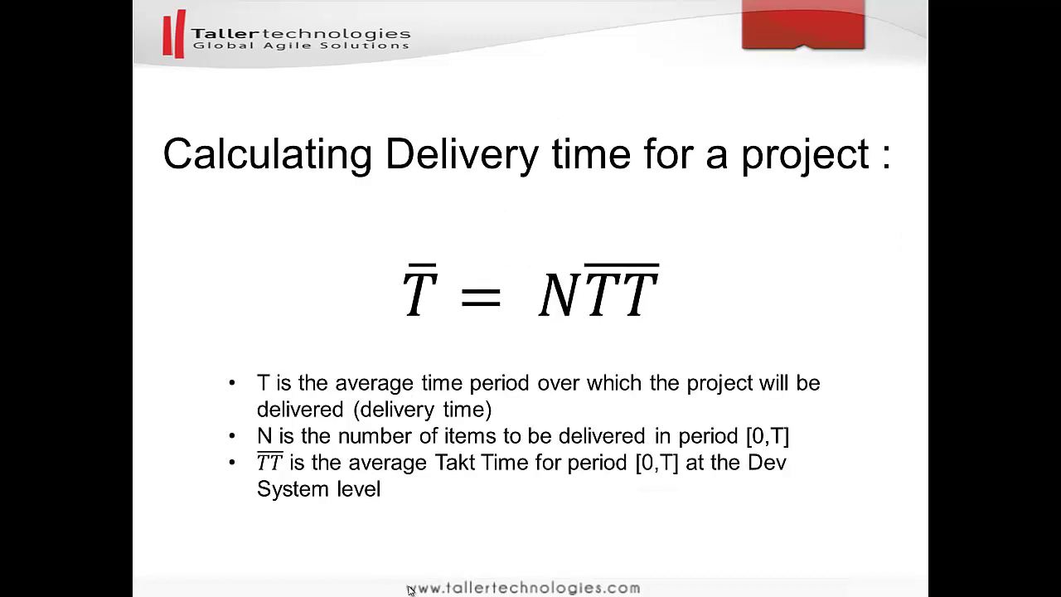
- Show the slide that sums the durations of the three Z-curve legs, and switch back to the Excel workbook
key("Right")
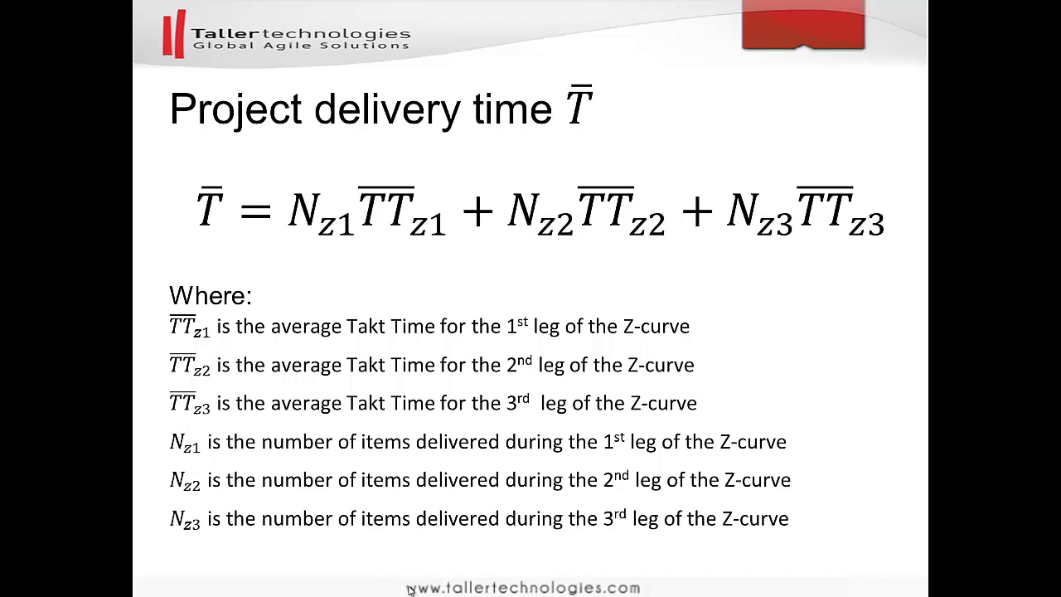
key("Left")
key("Left")
key("Left")
key("Left")
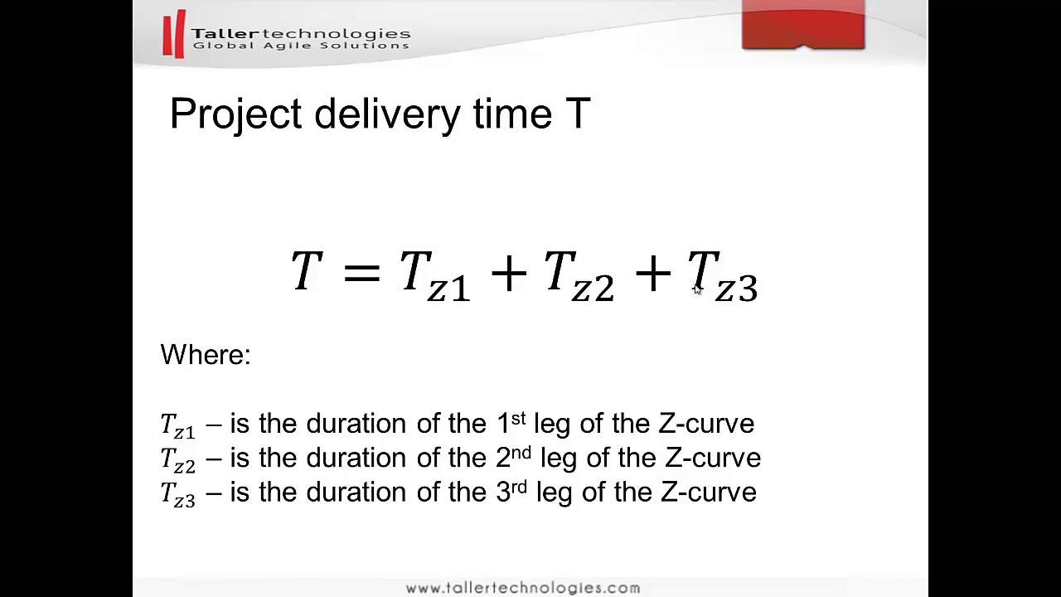
key("alt+Tab")
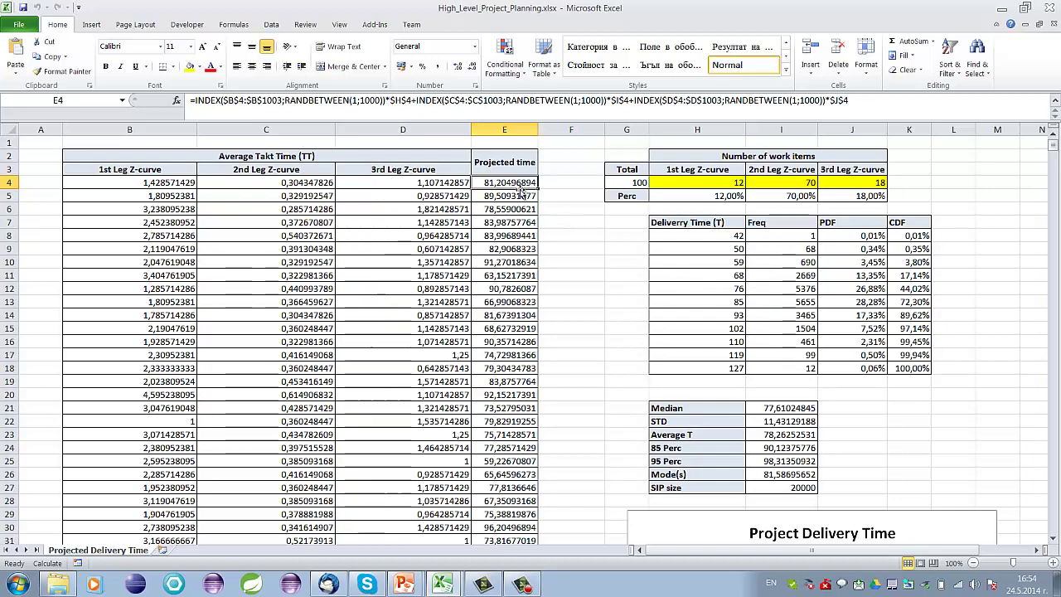
- Switch to the PowerPoint slide show and display the project delivery time formula based on item counts and average takt times per leg
key("alt+Tab")
key("Left")
key("Left")
key("Left")
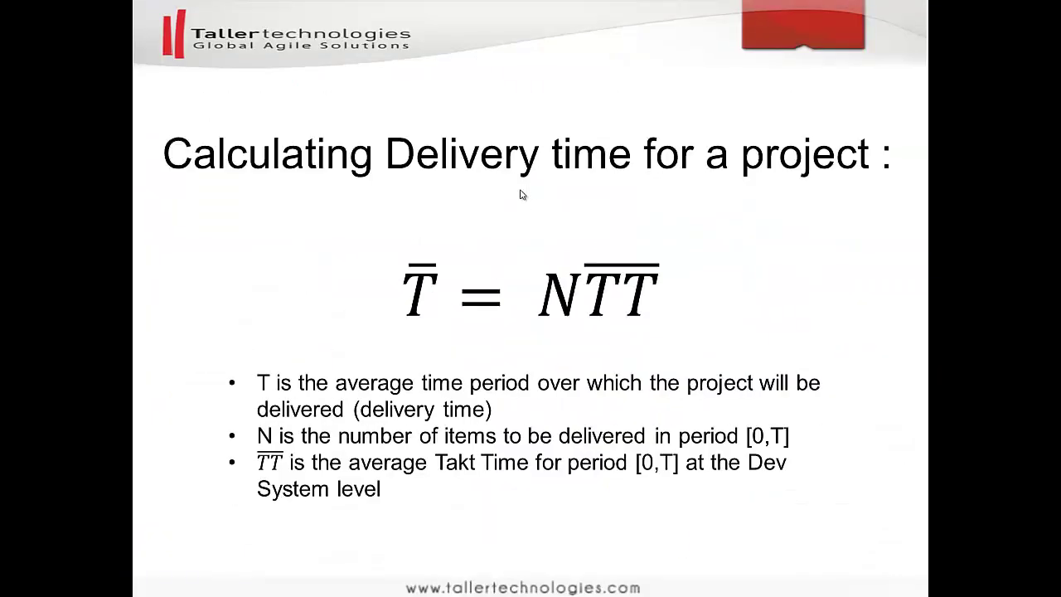
key("Right")
key("Right")
key("Left")
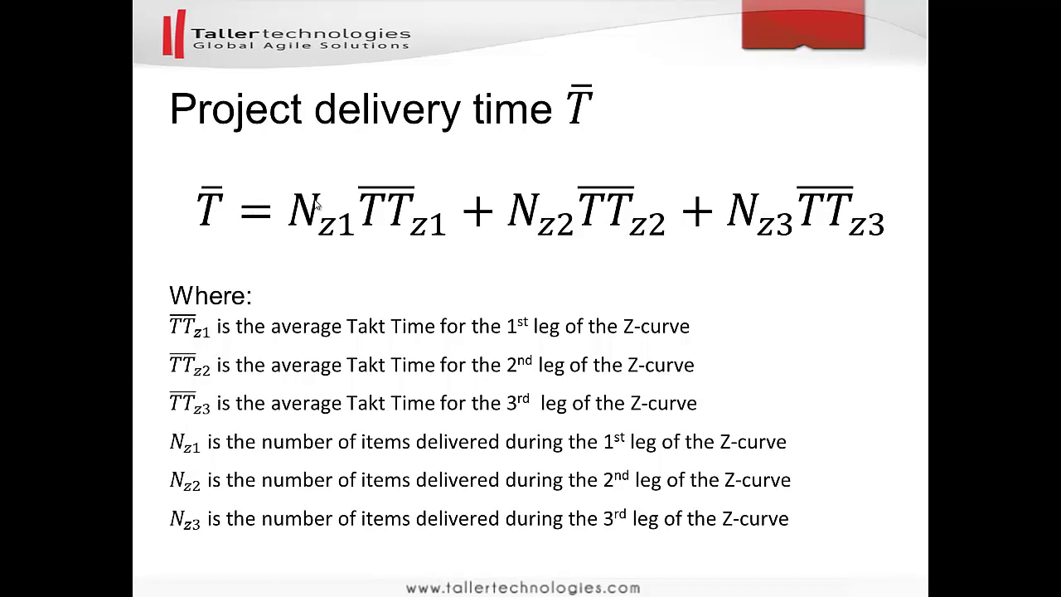
- Switch to the Excel workbook and examine the 1st leg takt times, the E4 formula and the 1st leg work item count in H4
key("alt+Tab")
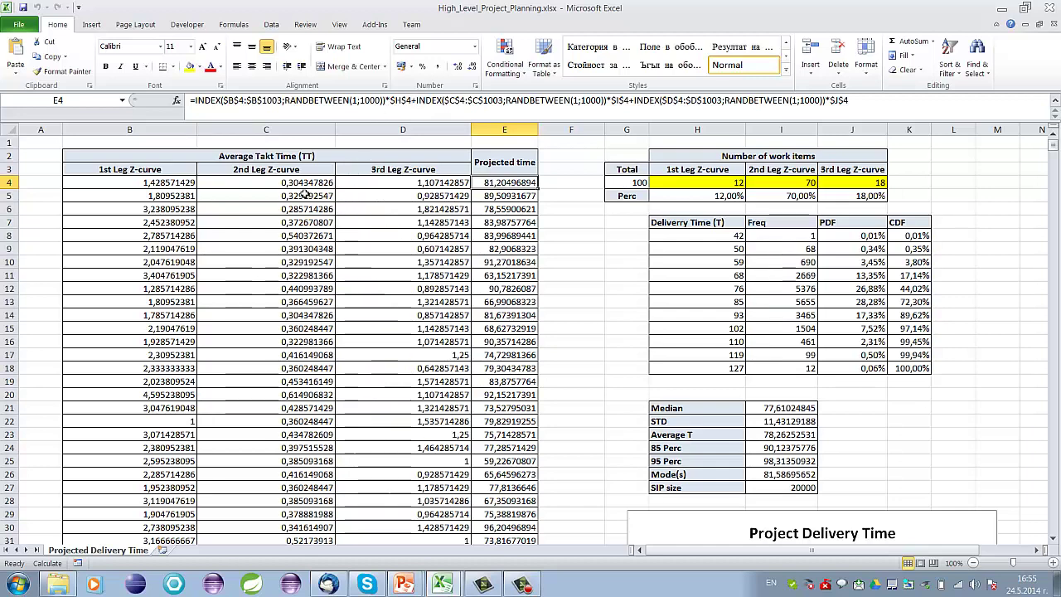
left_click(182, 184)
left_click_drag(182, 184, 162, 413)
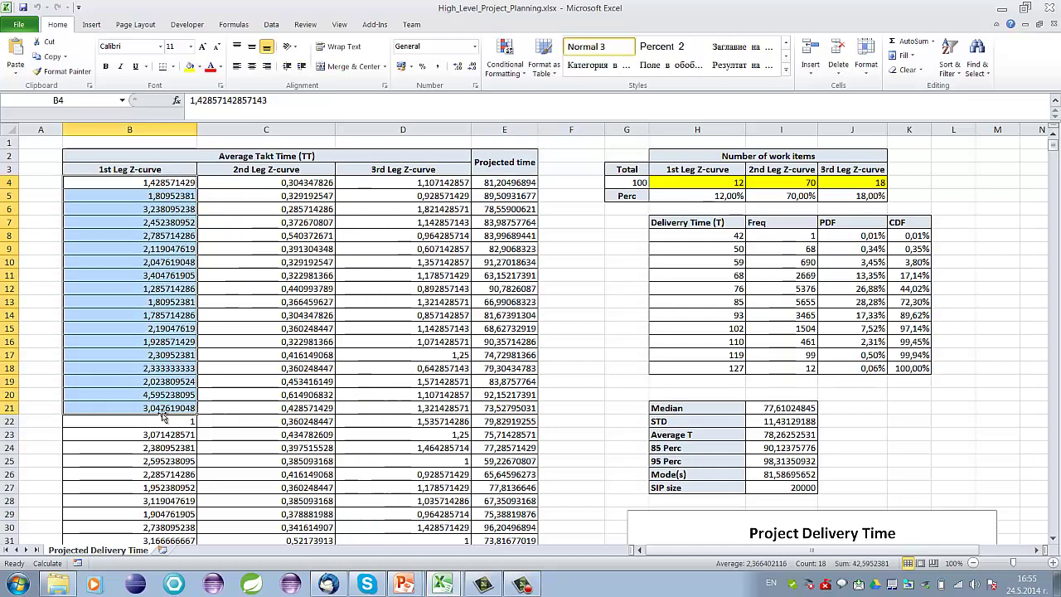
left_click(495, 181)
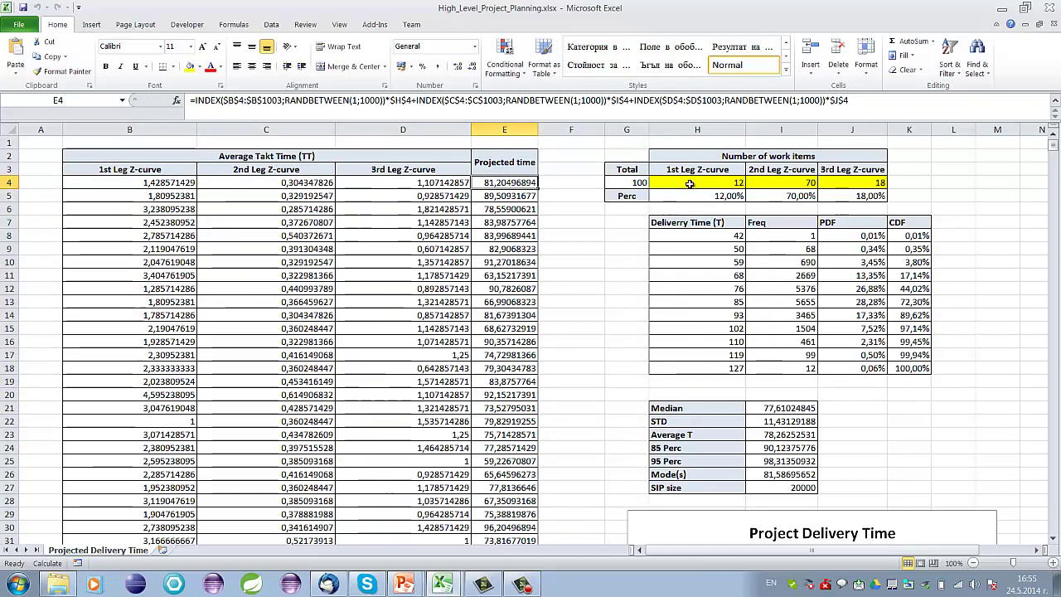
left_click(689, 183)
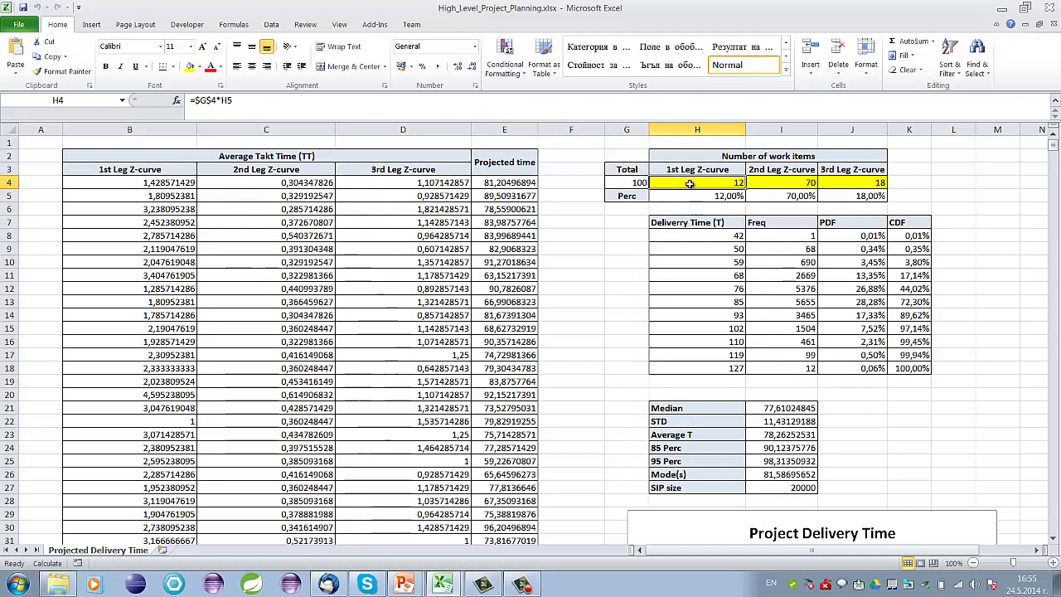
- Examine the 1st and 2nd leg INDEX terms within the projected time formula in E4, and leave formula editing
left_click(516, 179)
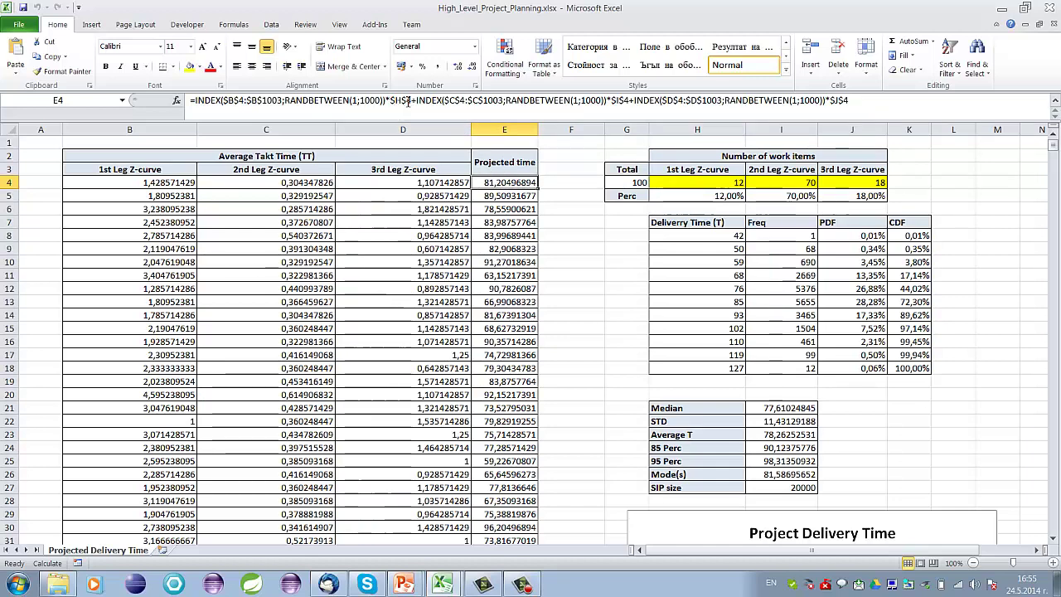
left_click_drag(411, 100, 201, 103)
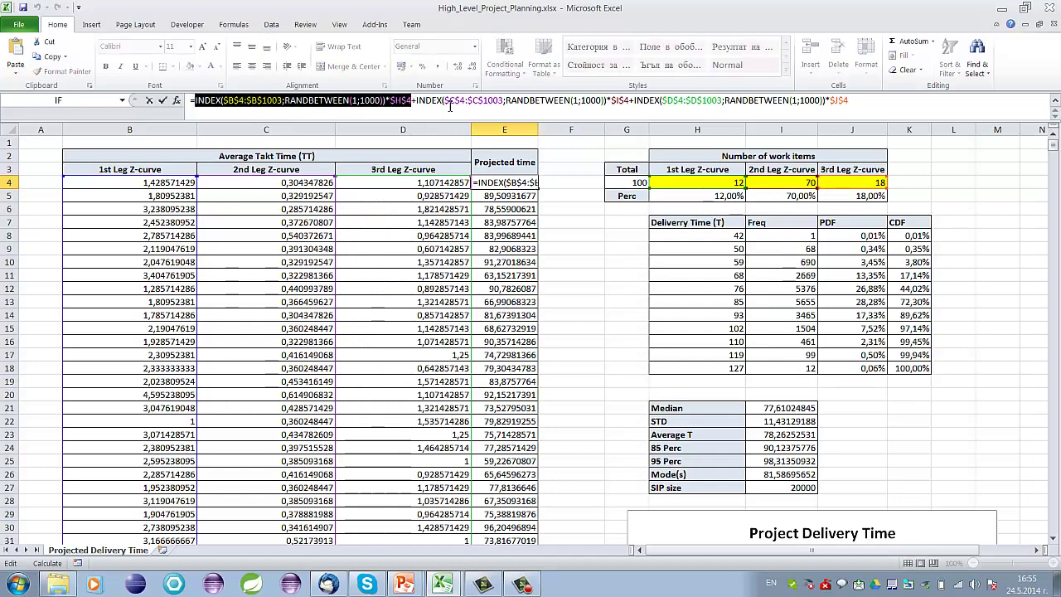
left_click_drag(417, 101, 629, 100)
key("Escape")
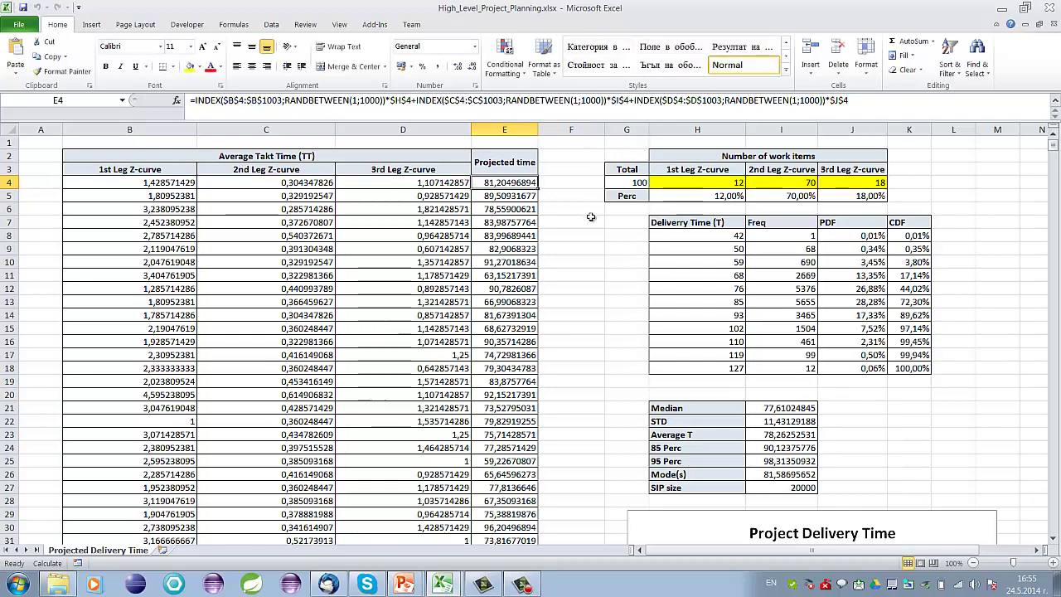
- Examine the 2nd and 3rd leg takt times, their work item counts in I4 and J4, and the 3rd leg INDEX term in E4
left_click_drag(303, 182, 289, 433)
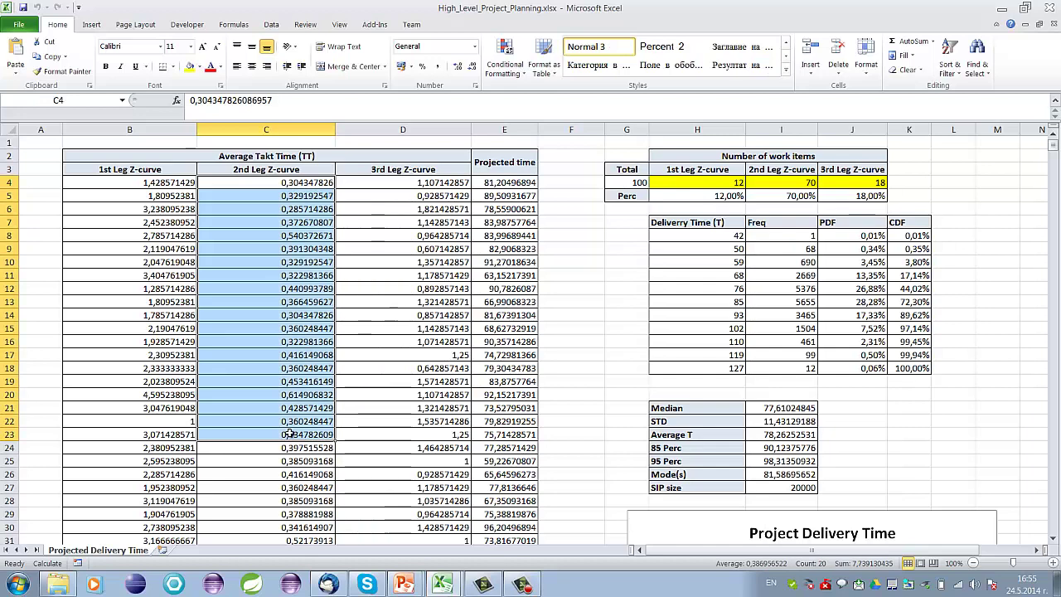
left_click(801, 184)
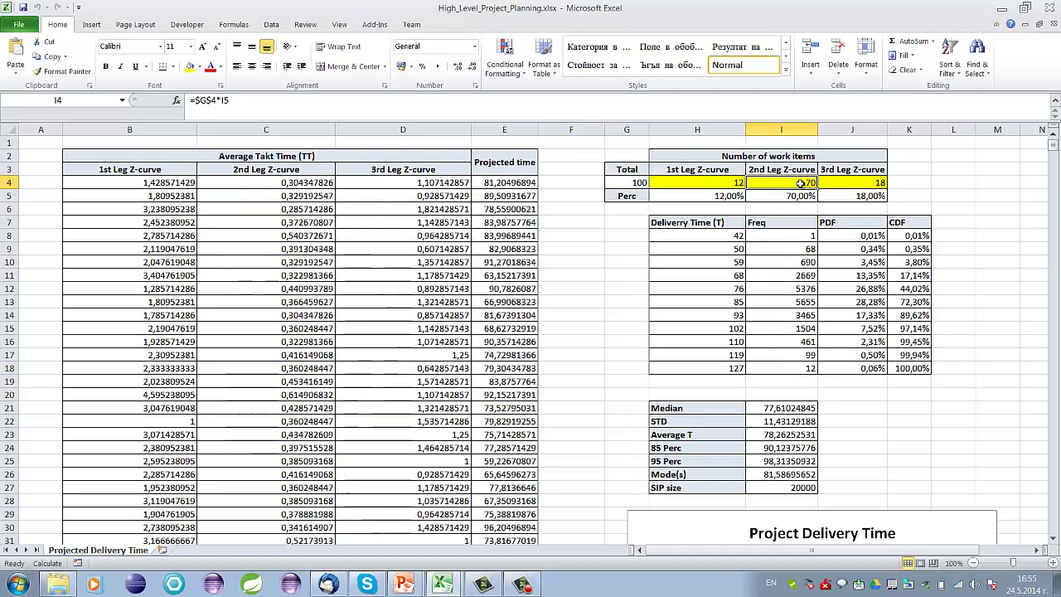
left_click(512, 182)
left_click_drag(636, 105, 846, 107)
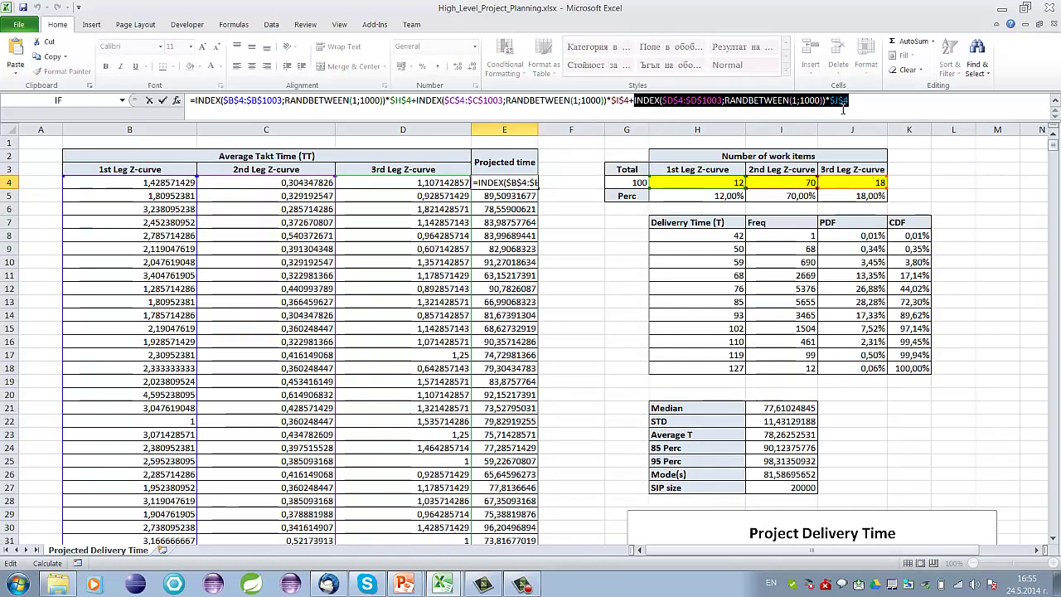
key("Escape")
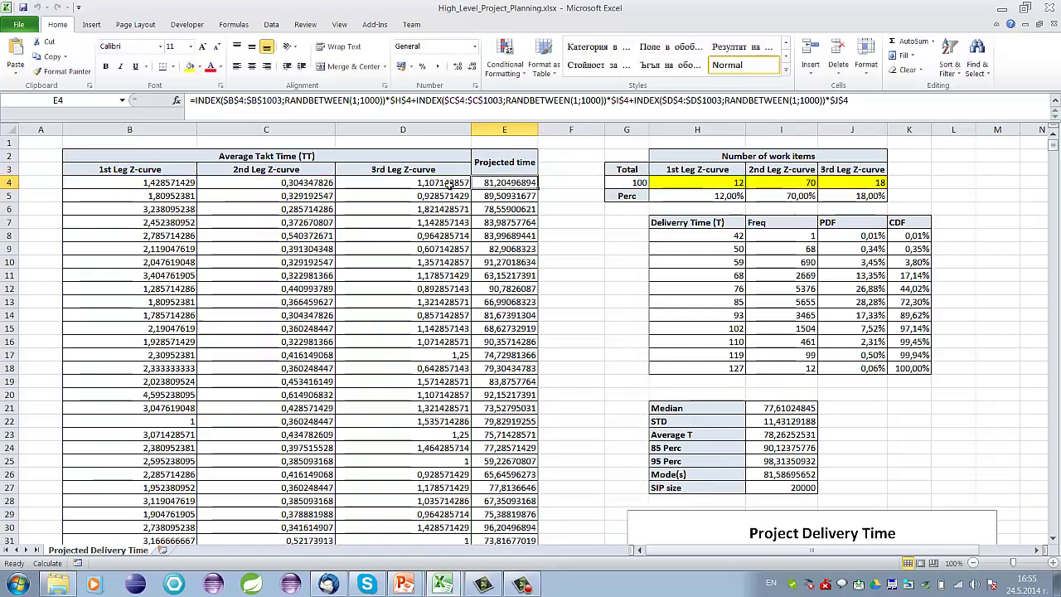
left_click_drag(435, 182, 436, 423)
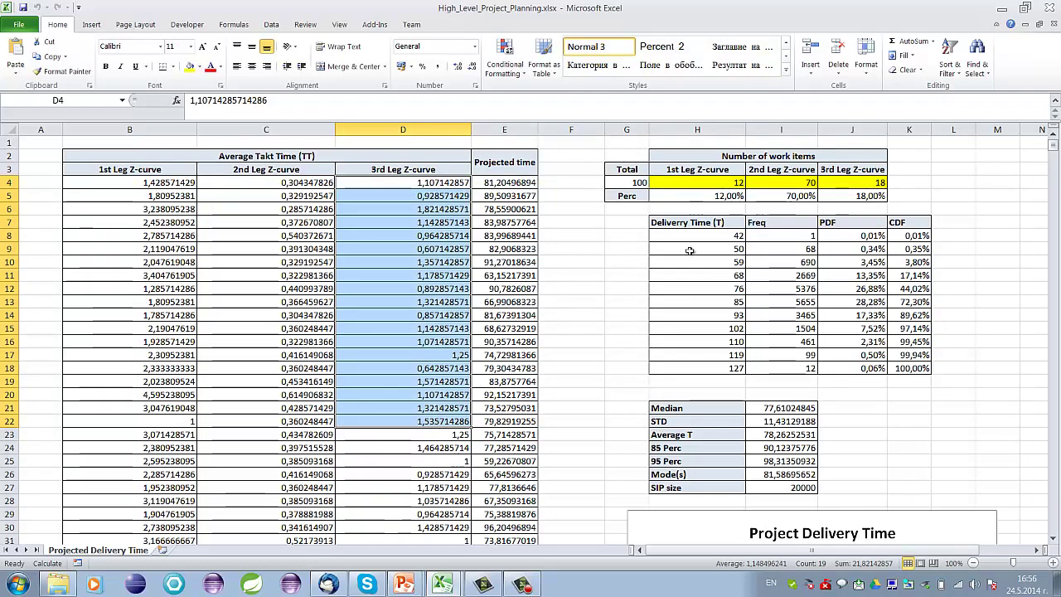
left_click(852, 183)
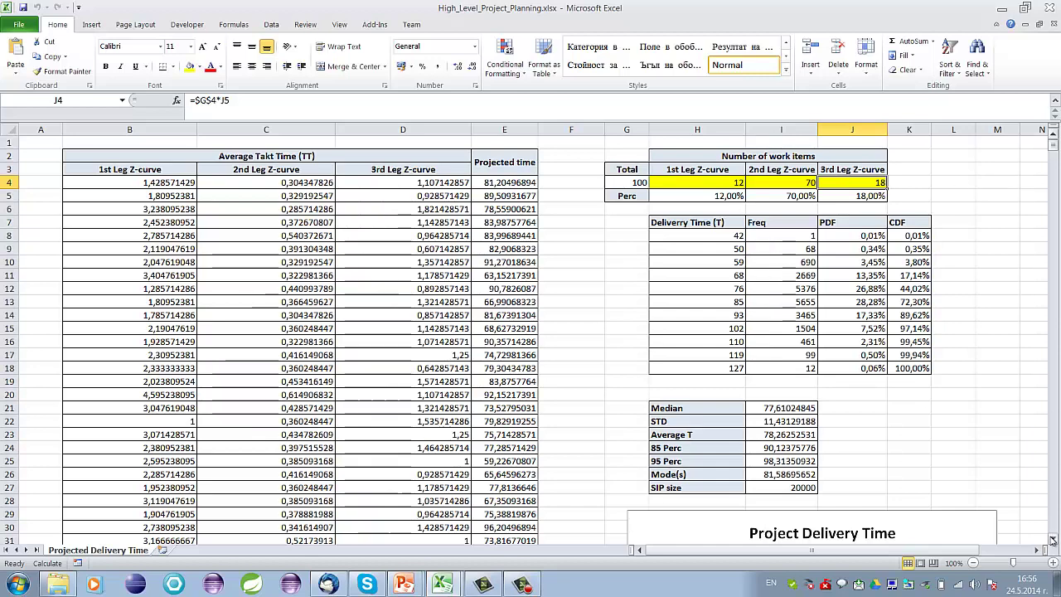
- Highlight the first projected time values in column E and the delivery time distribution table H7:K18 for review
left_click_drag(524, 160, 516, 250)
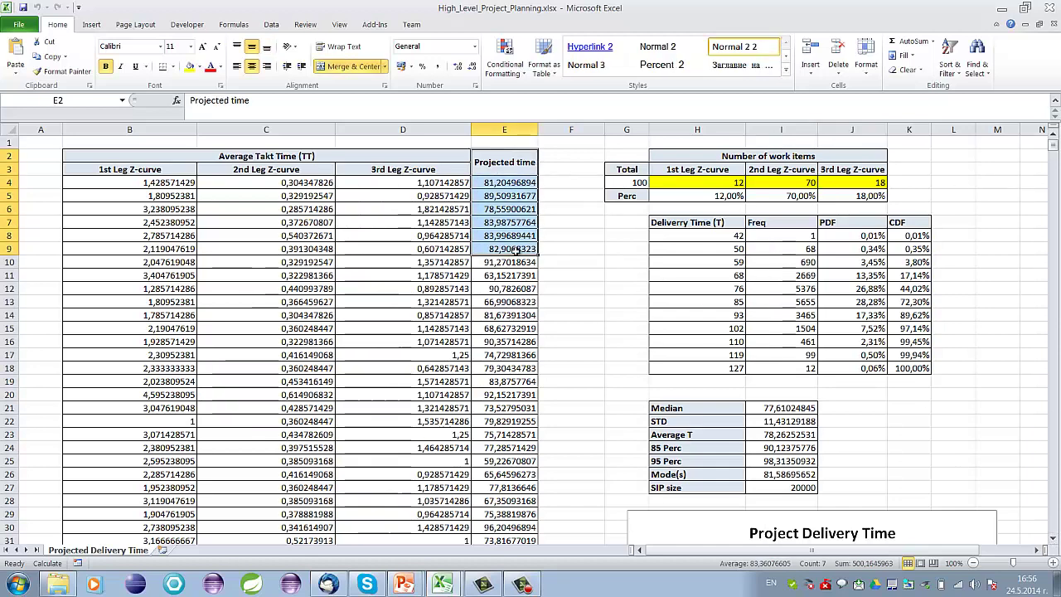
left_click(569, 266)
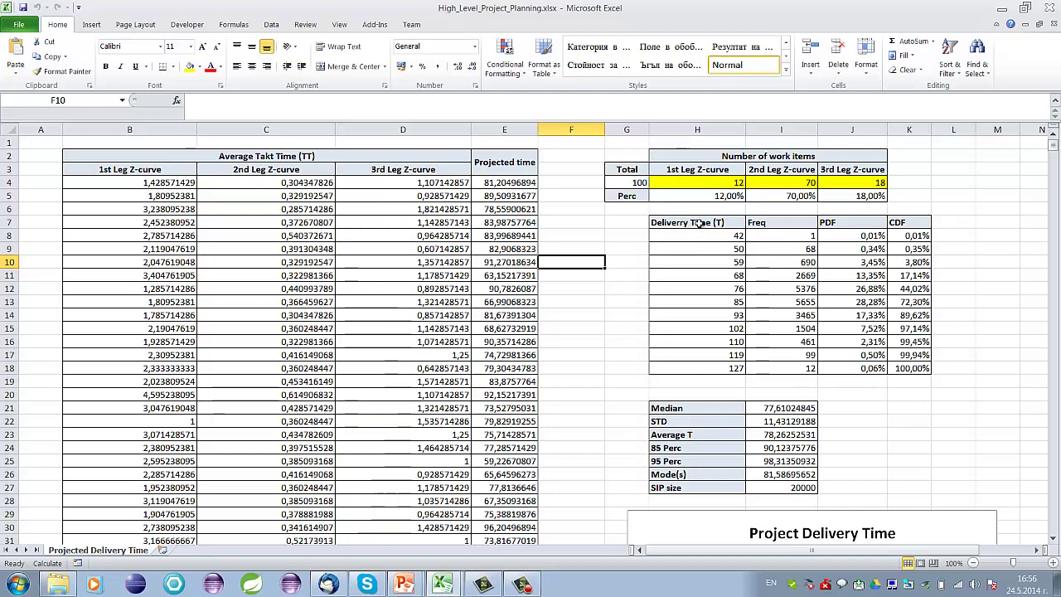
left_click_drag(701, 223, 912, 368)
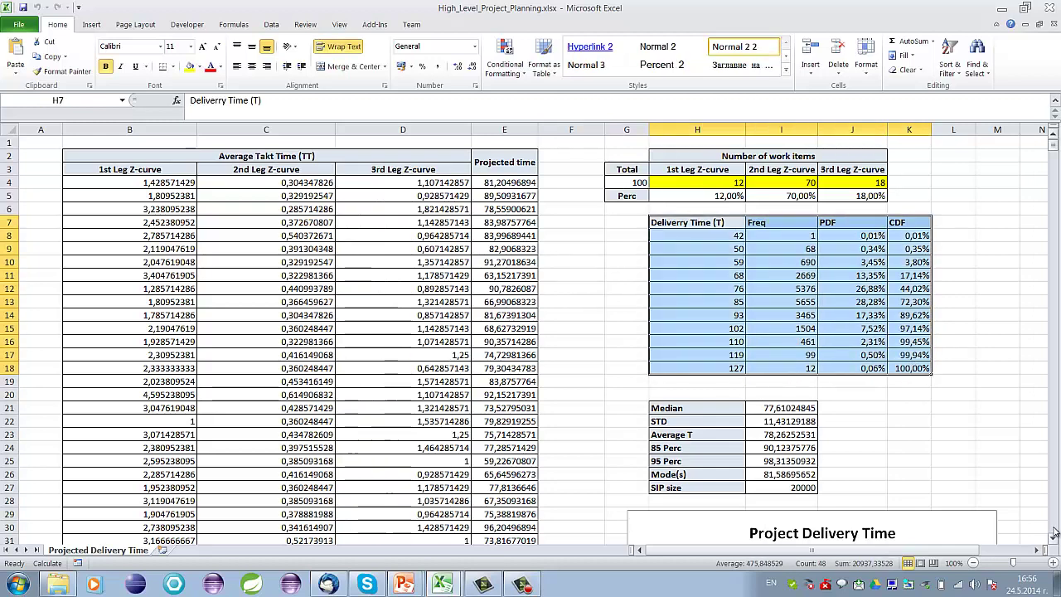
left_click(966, 441)
- Examine the summary statistics from Median to 85 Perc in column I alongside the Project Delivery Time histogram
left_click(1053, 539)
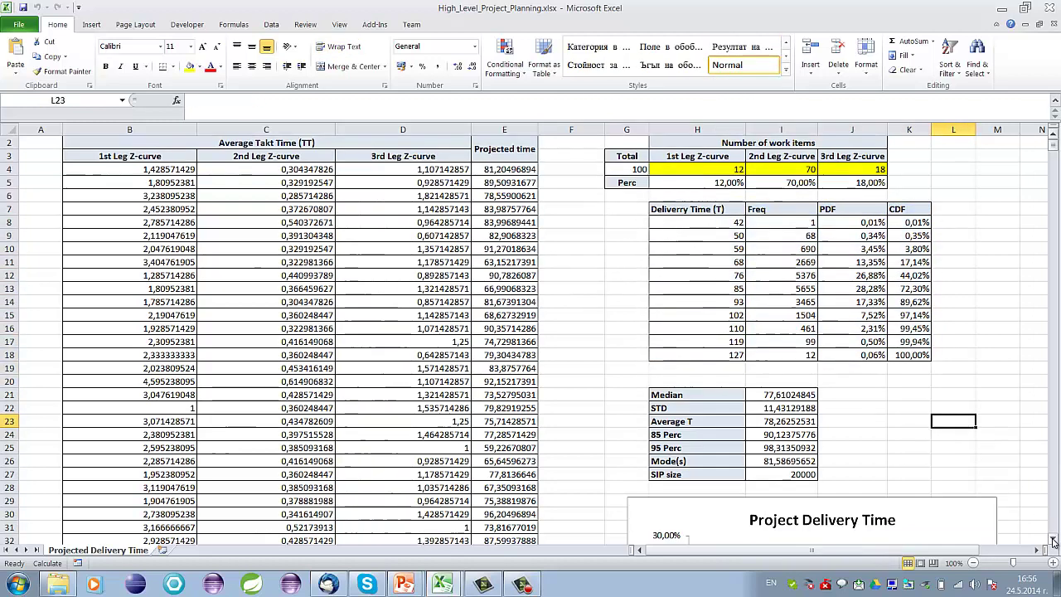
scroll(1053, 539, "down", 5)
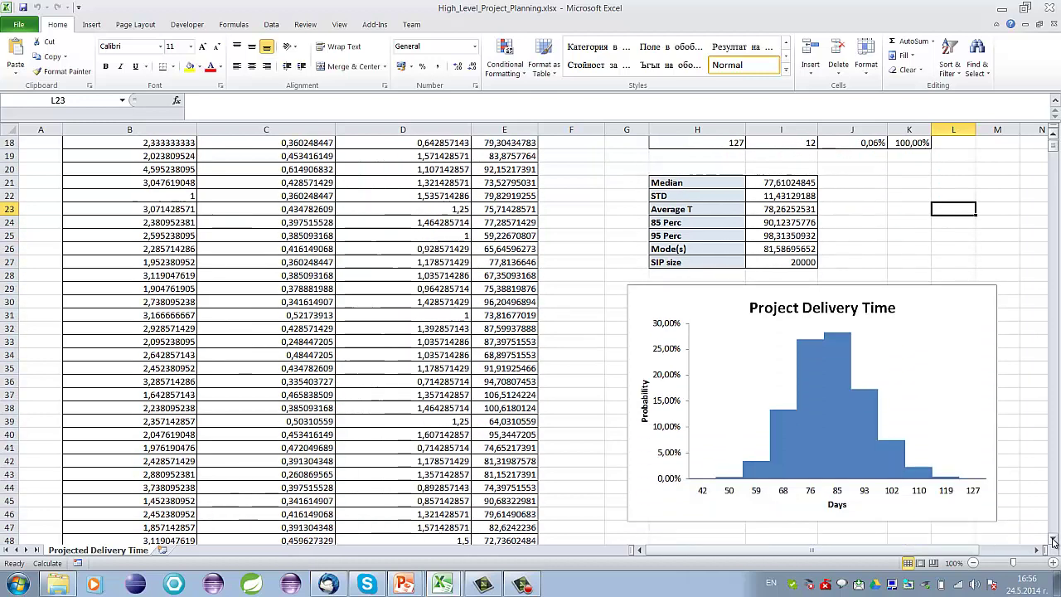
left_click(1054, 540)
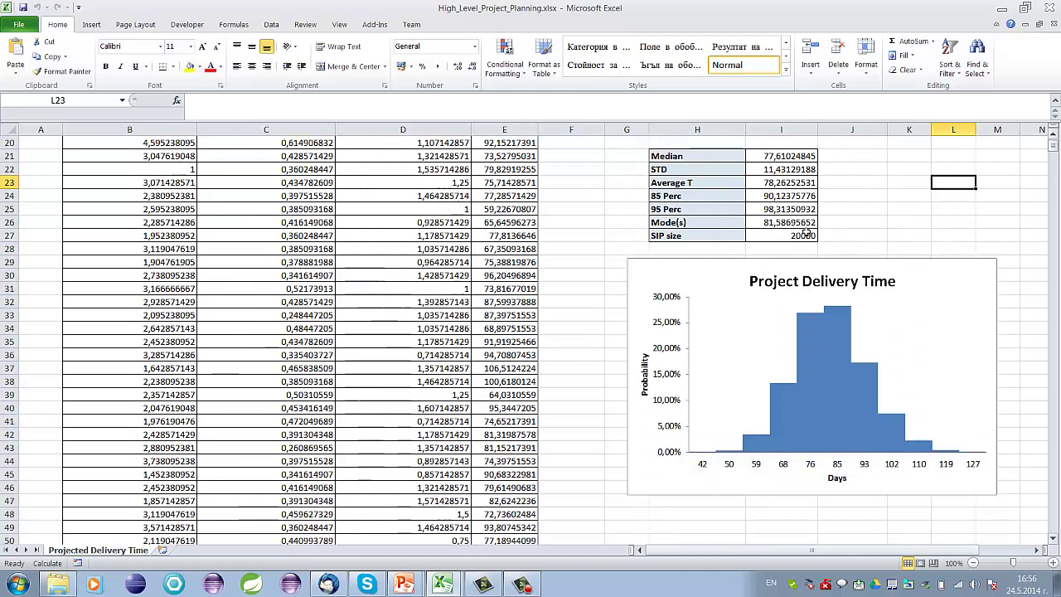
left_click(779, 154)
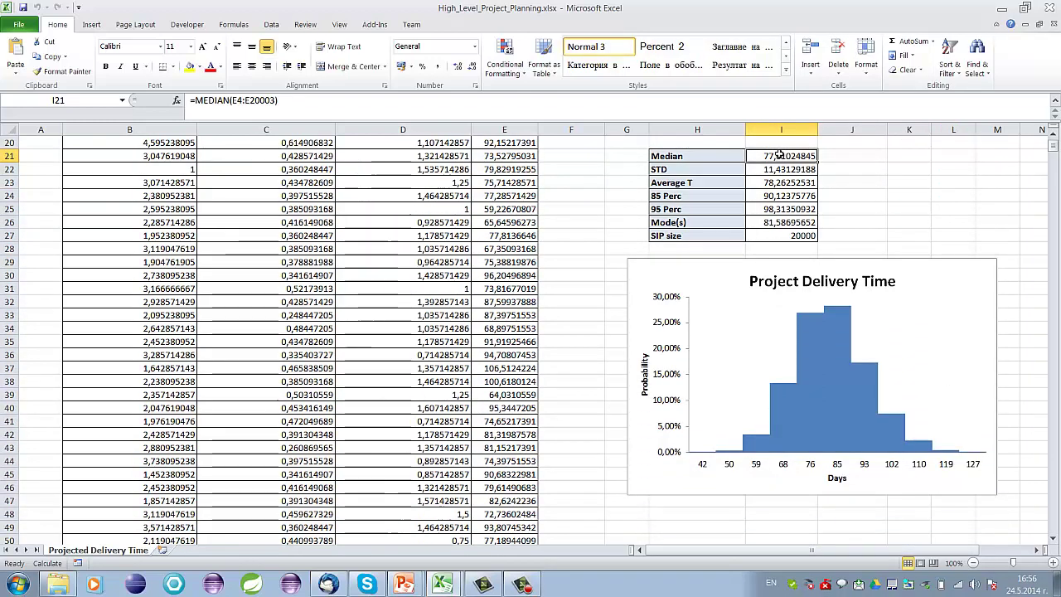
key("Down")
key("Down")
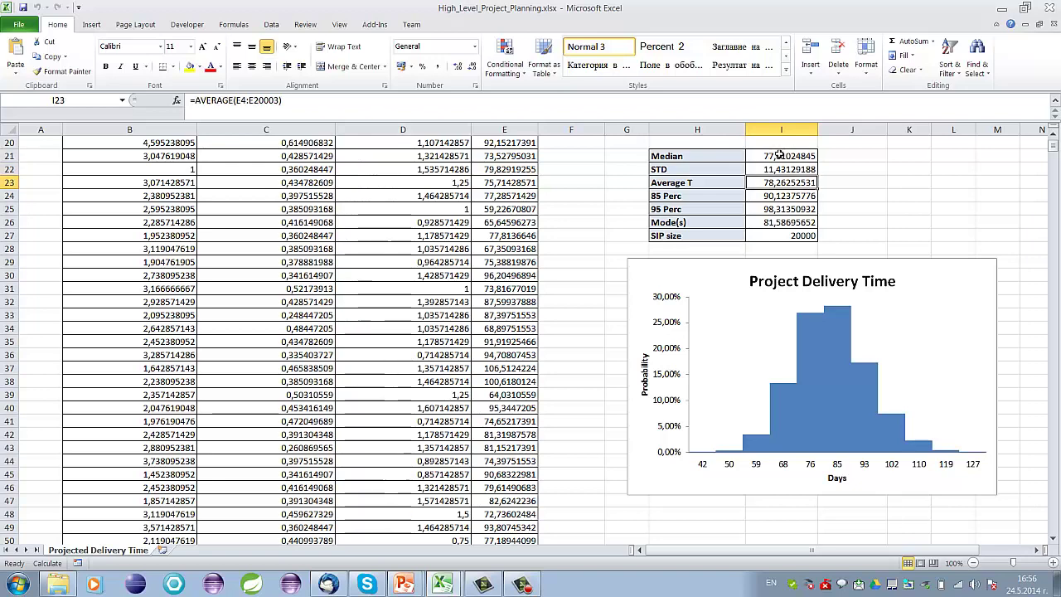
key("Down")
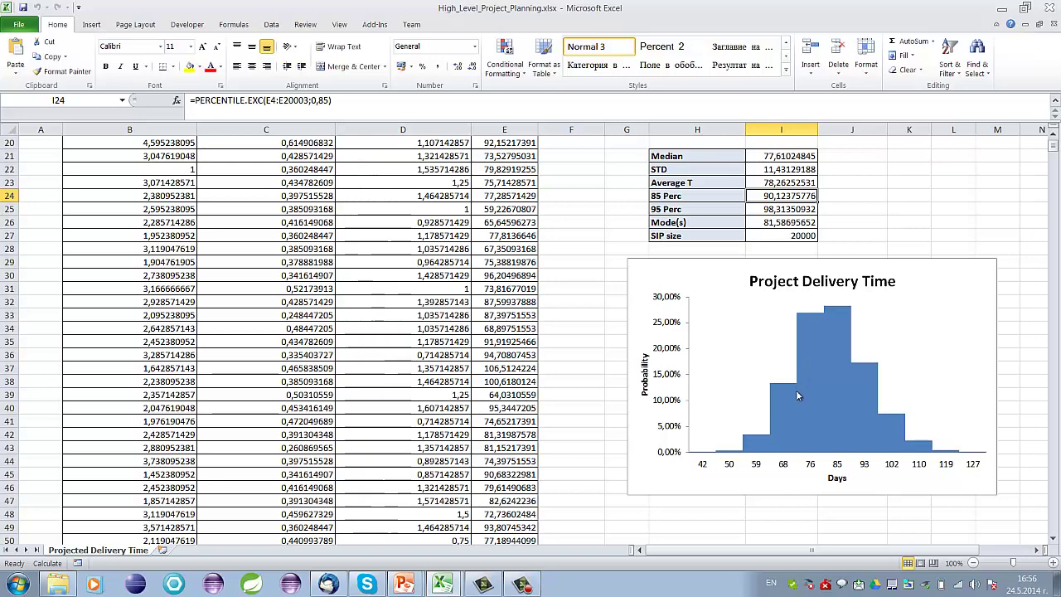
mouse_move(878, 399)
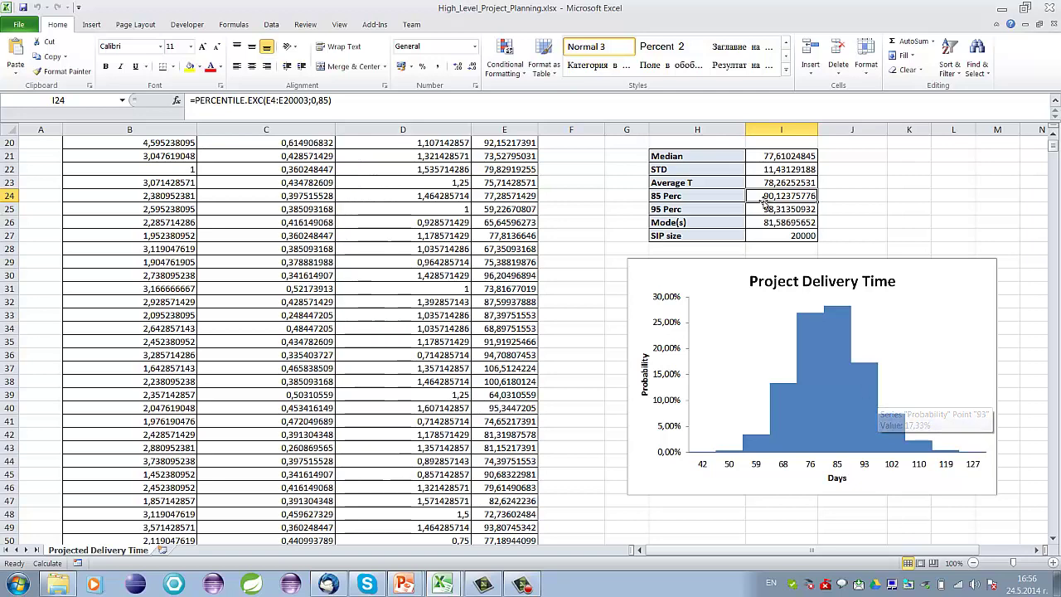
mouse_move(811, 338)
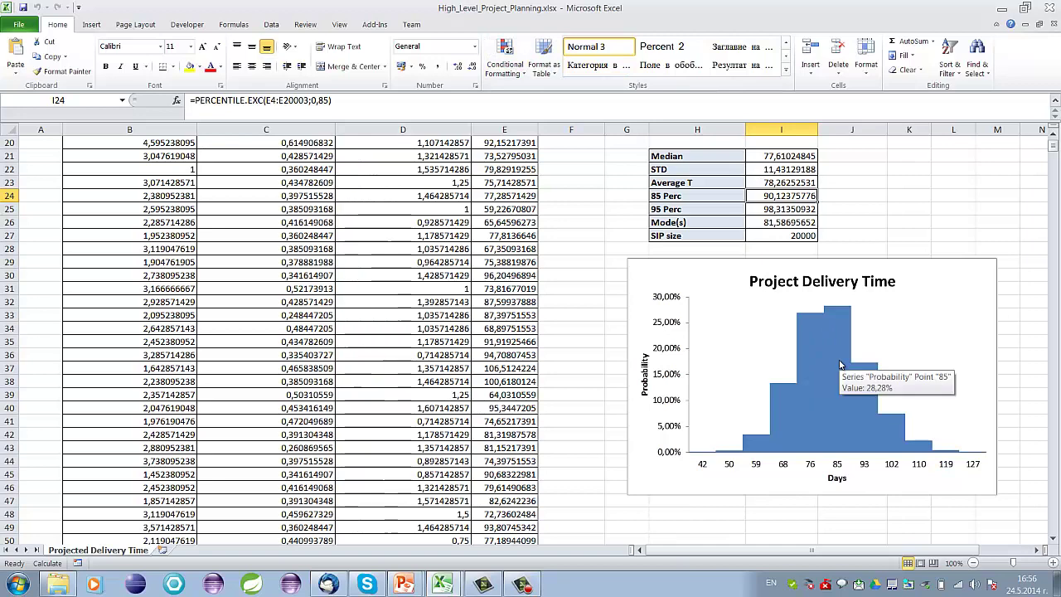
- Revisit the Median, STD, Average T and 85 Perc formulas in I21:I24 one by one
left_click(770, 157)
key("Down")
key("Down")
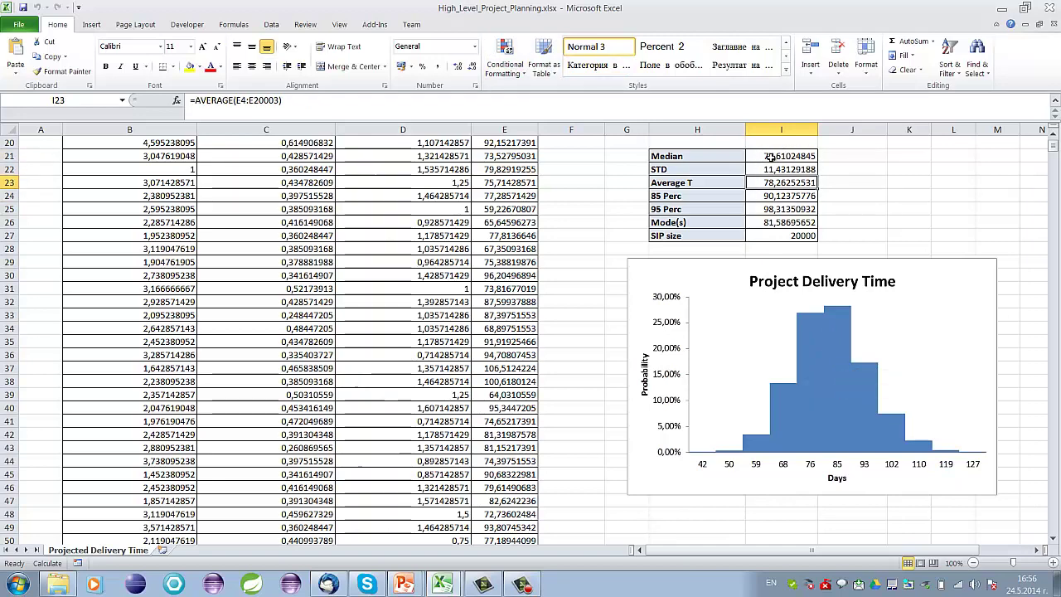
key("Down")
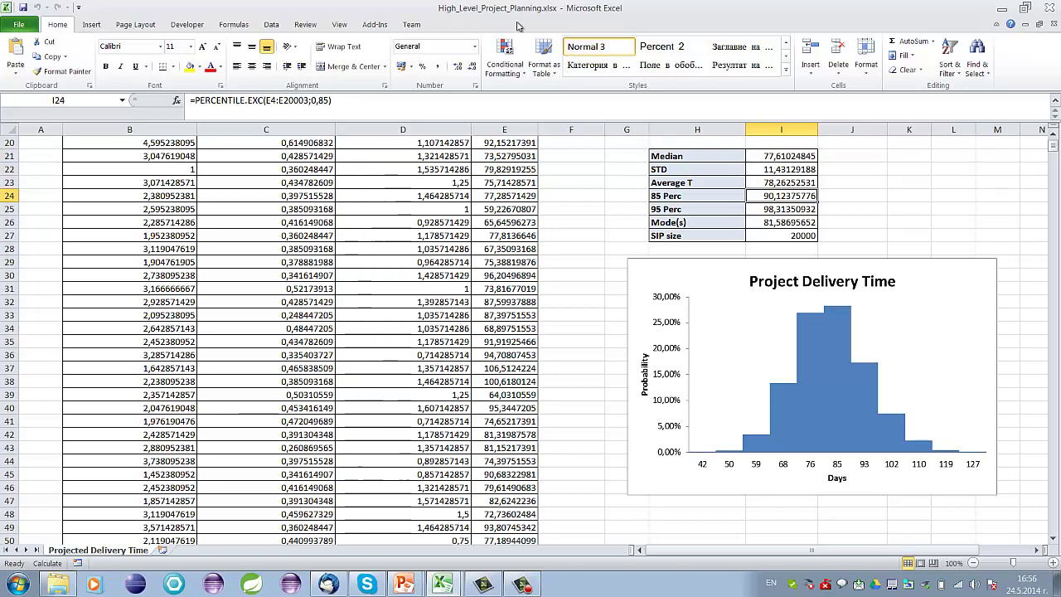
- Check which calculation mode the workbook uses, leaving the setting as it is
left_click(235, 26)
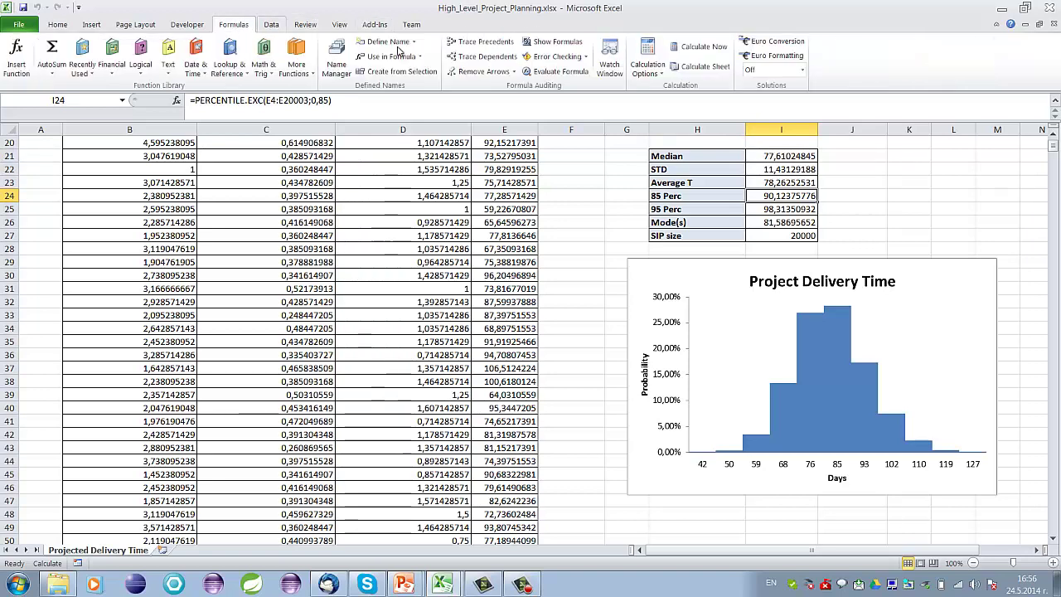
left_click(650, 67)
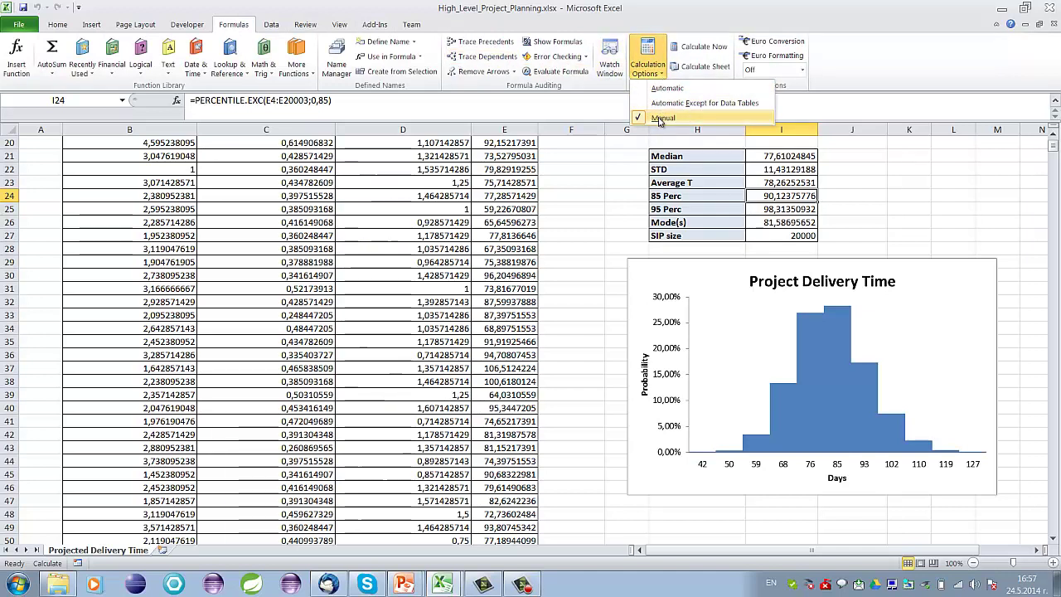
left_click(651, 64)
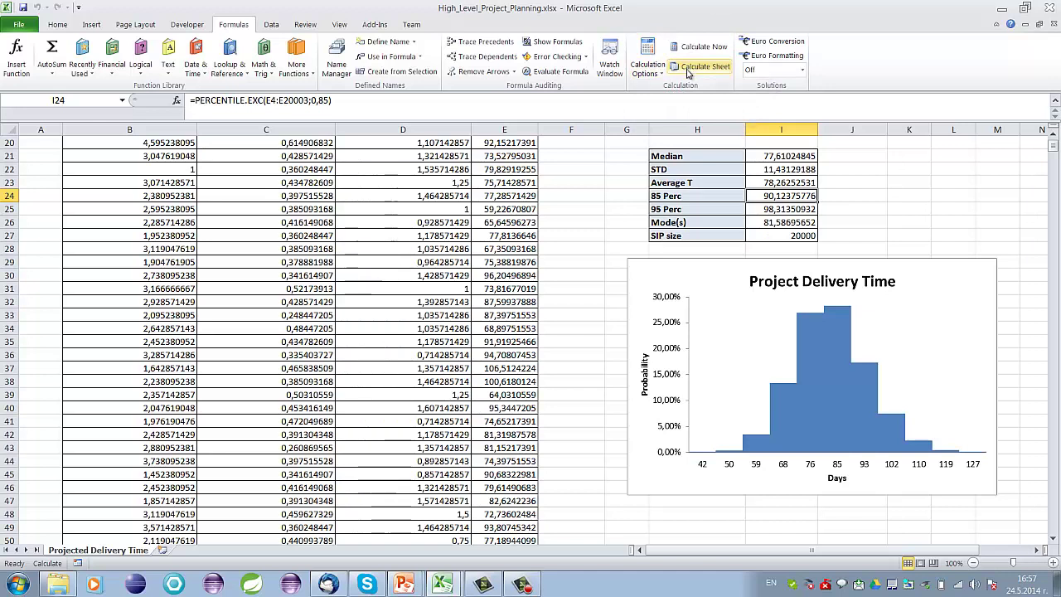
- Recalculate the sheet to rerun the simulation, and review the new Average T and 85 Perc results
left_click(687, 68)
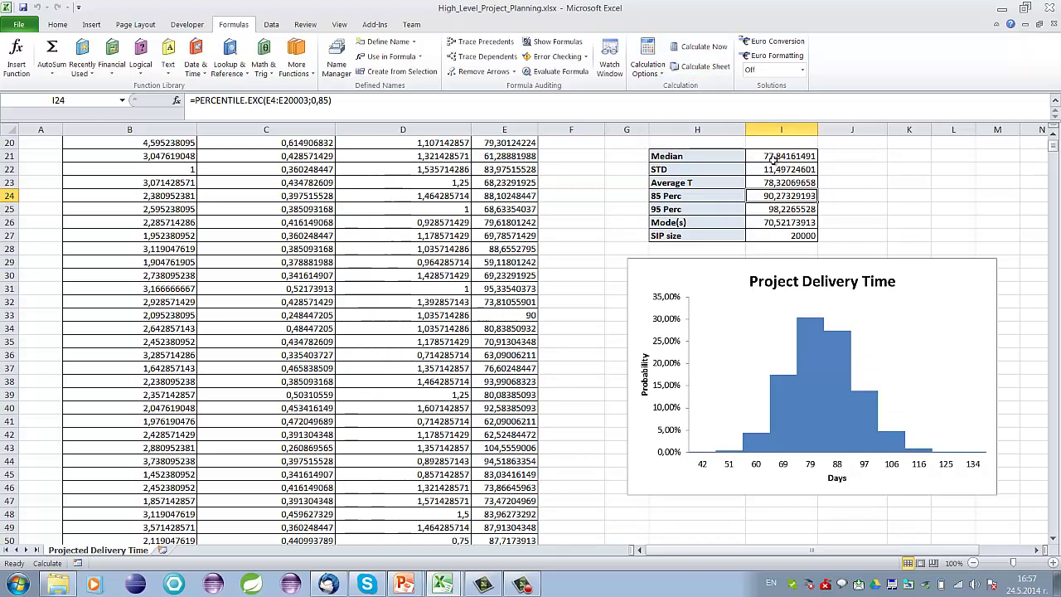
left_click(768, 181)
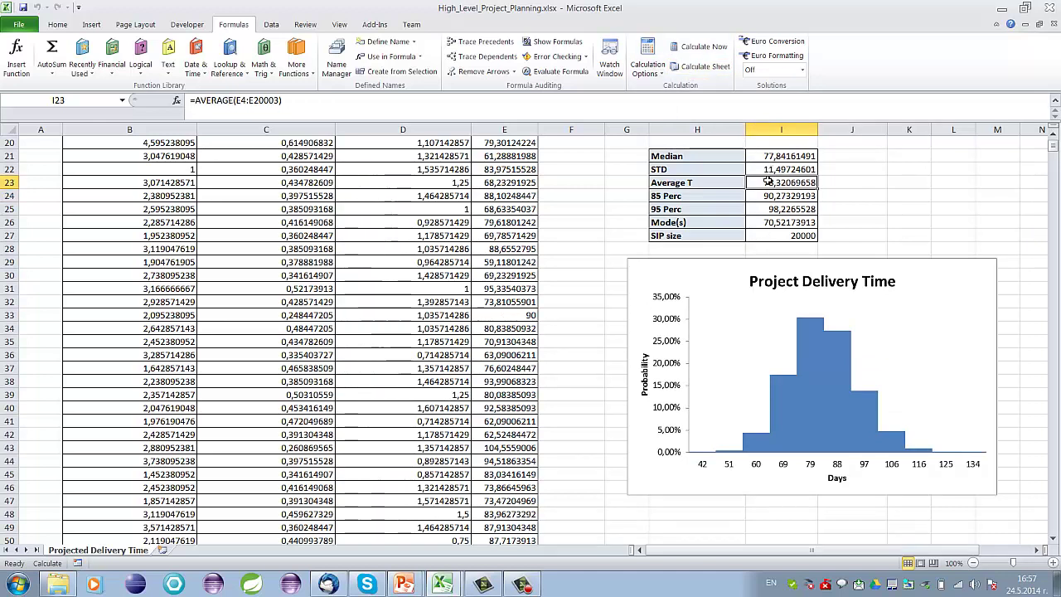
left_click(788, 195)
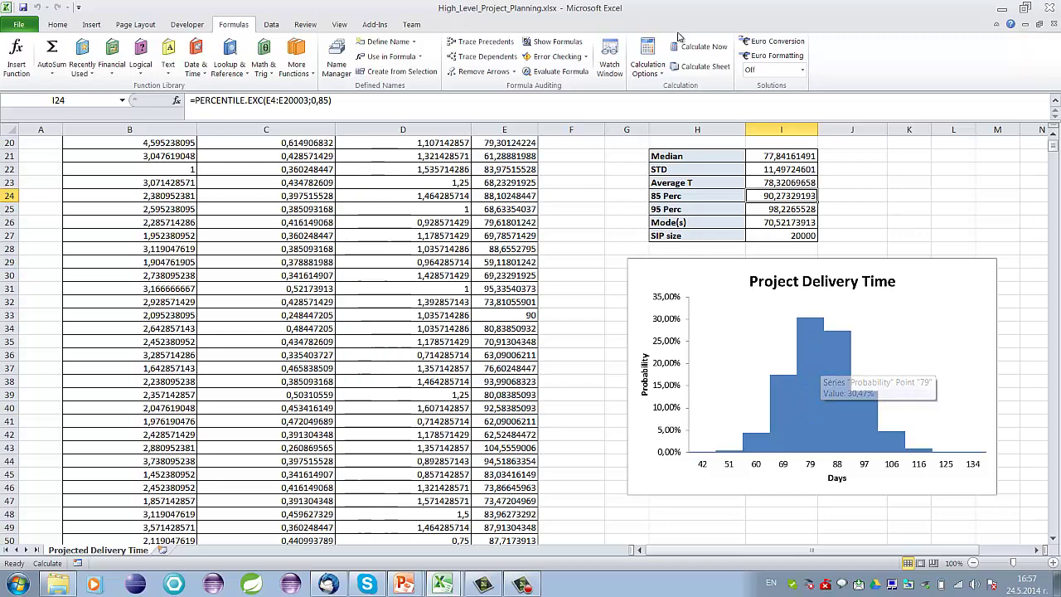
- Rerun the simulation by recalculating the sheet again, and compare the Median, Average T, 85 Perc and Mode(s) results
left_click(702, 66)
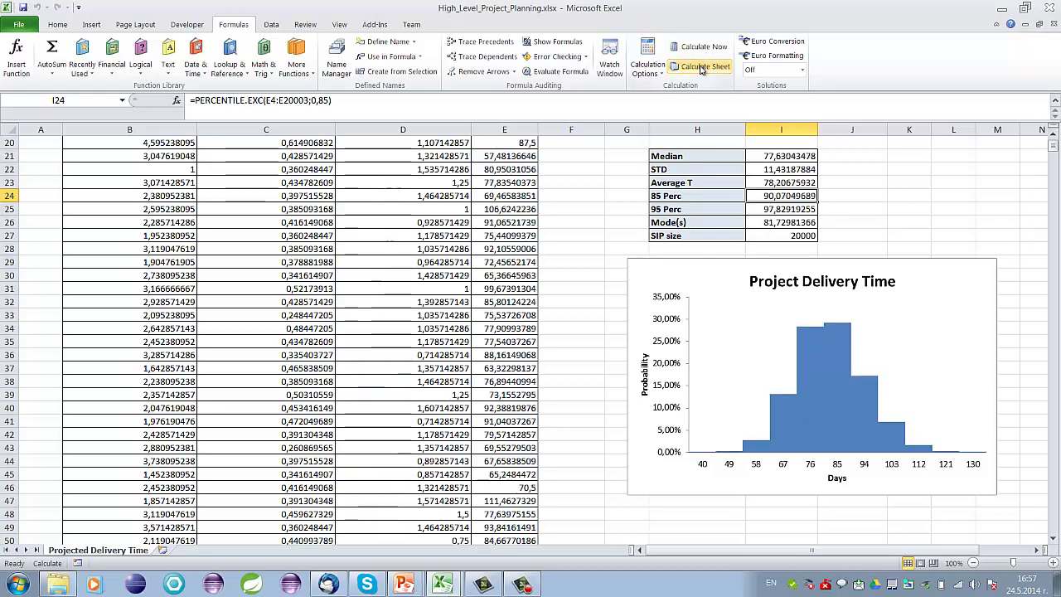
left_click(763, 155)
left_click(758, 183)
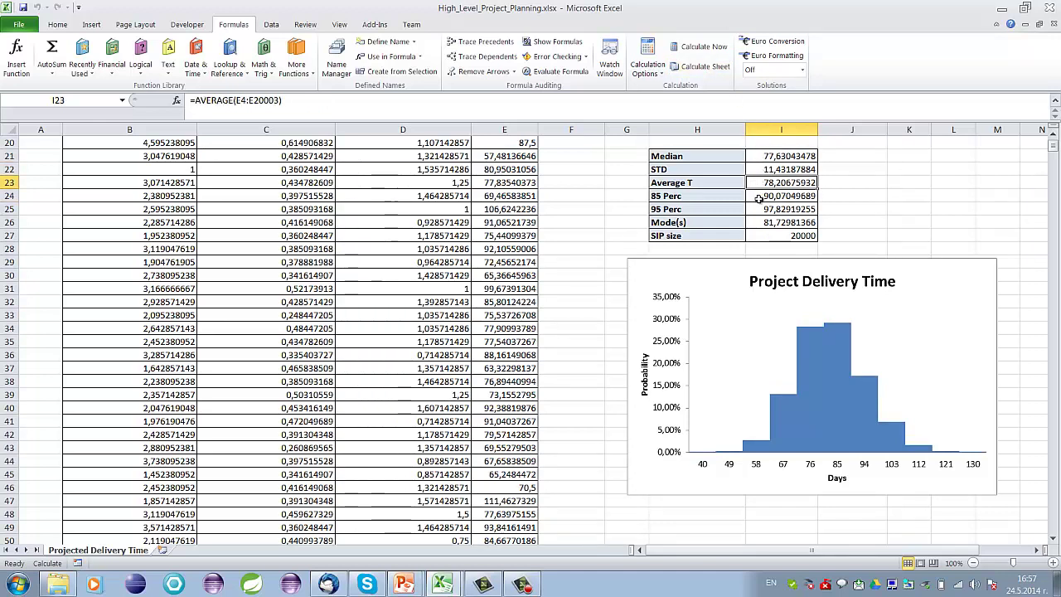
left_click(758, 198)
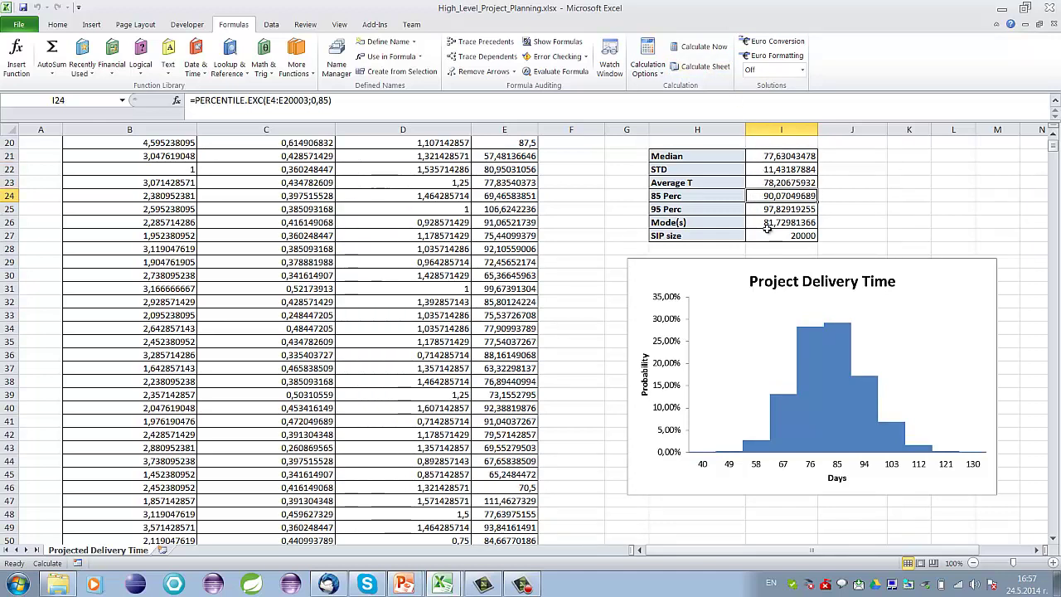
left_click(765, 223)
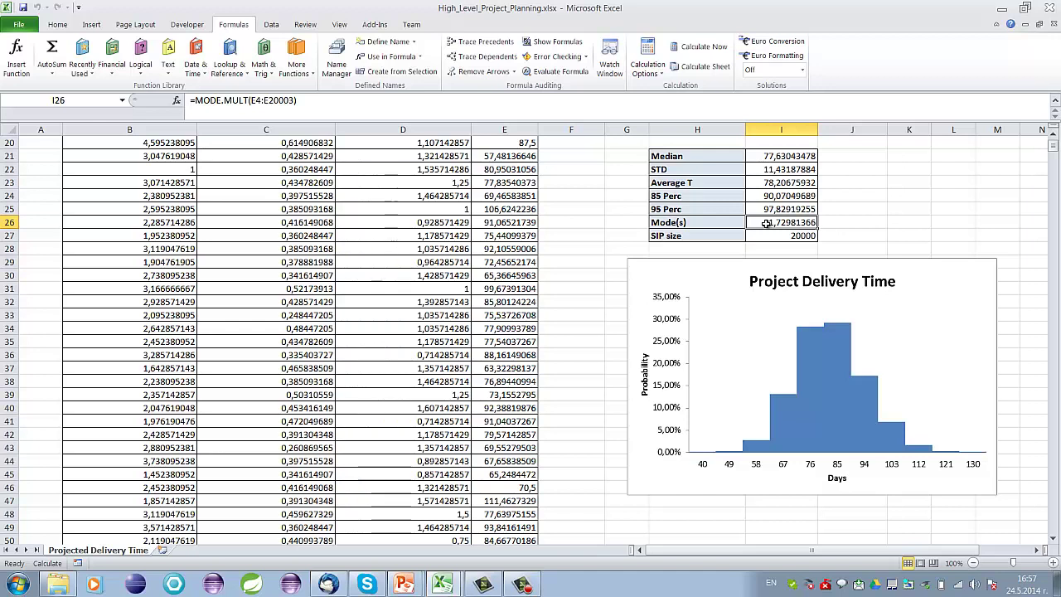
key("Up")
key("Up")
key("Up")
key("Up")
key("Up")
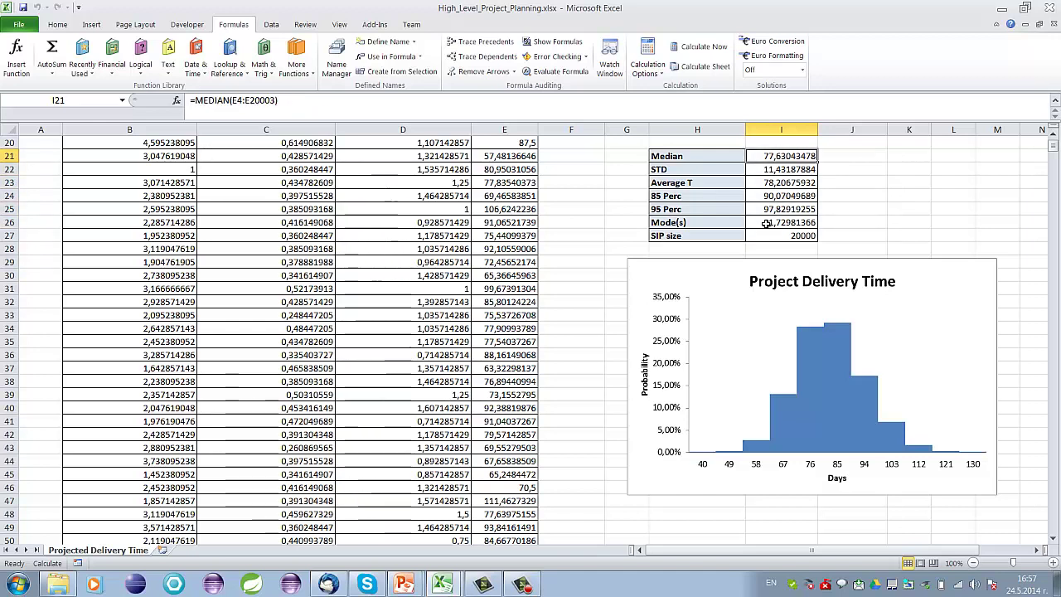
- Recalculate the sheet a third time, and review Average T in I23 and 85 Perc in I24
left_click(703, 66)
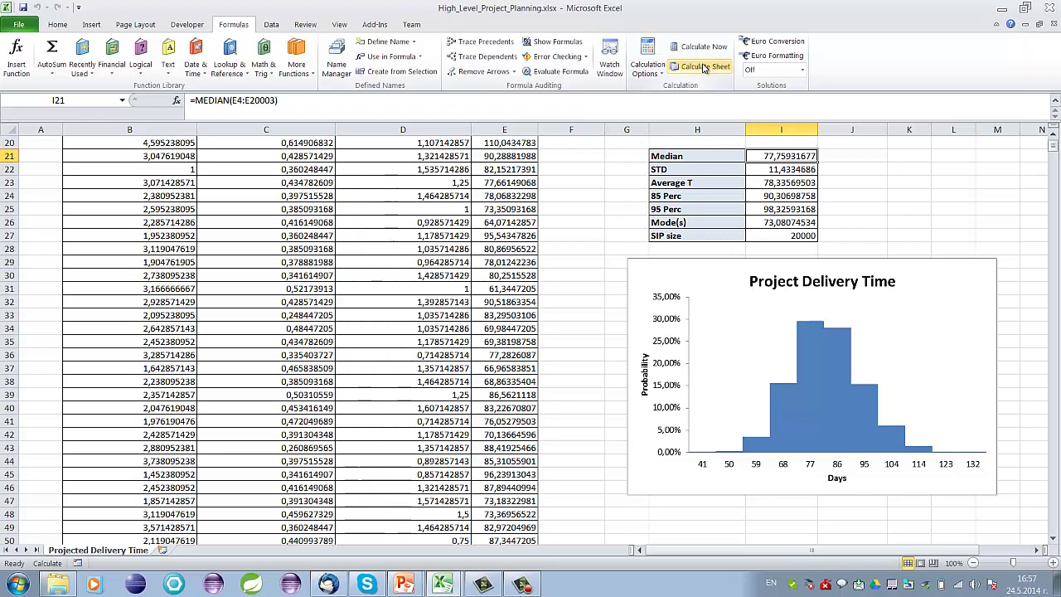
left_click(761, 181)
left_click(761, 195)
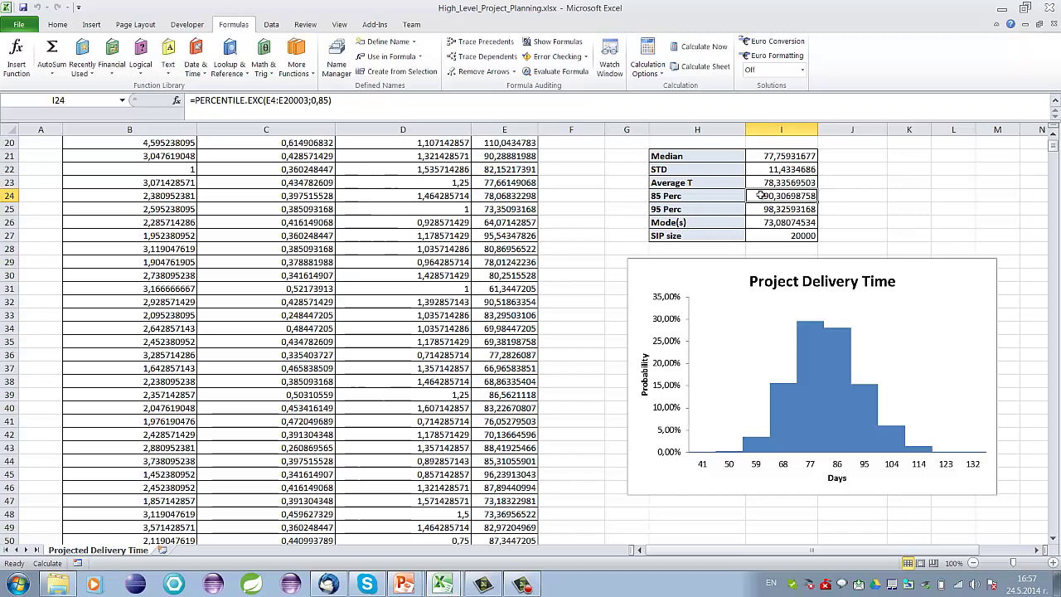
- Switch to the PowerPoint slide show and advance to the Project Delivery Time histogram slide marking the 85th percentile
key("alt+Tab")
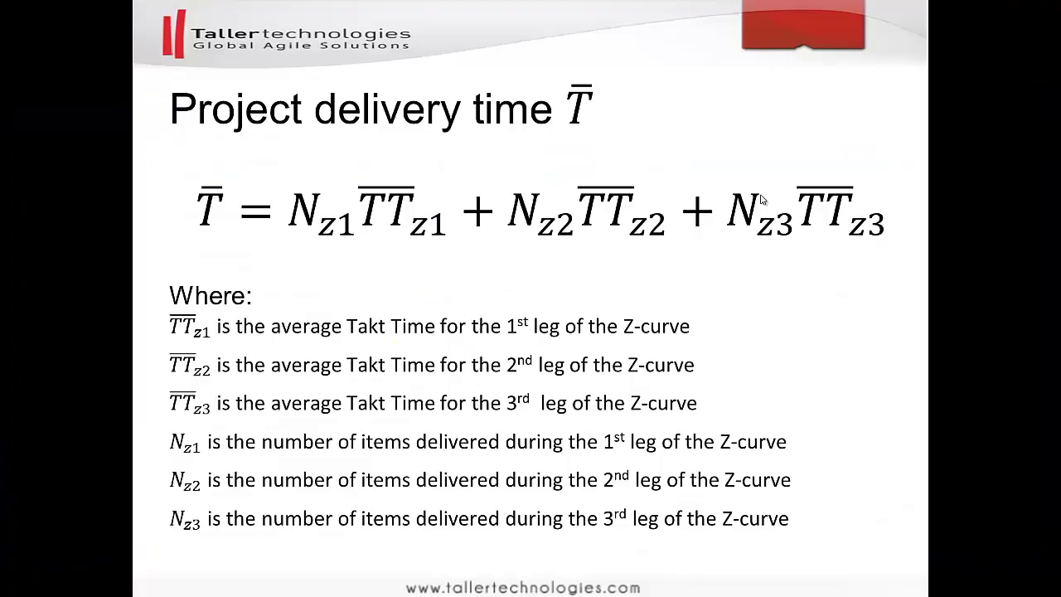
key("Right")
key("Right")
key("Right")
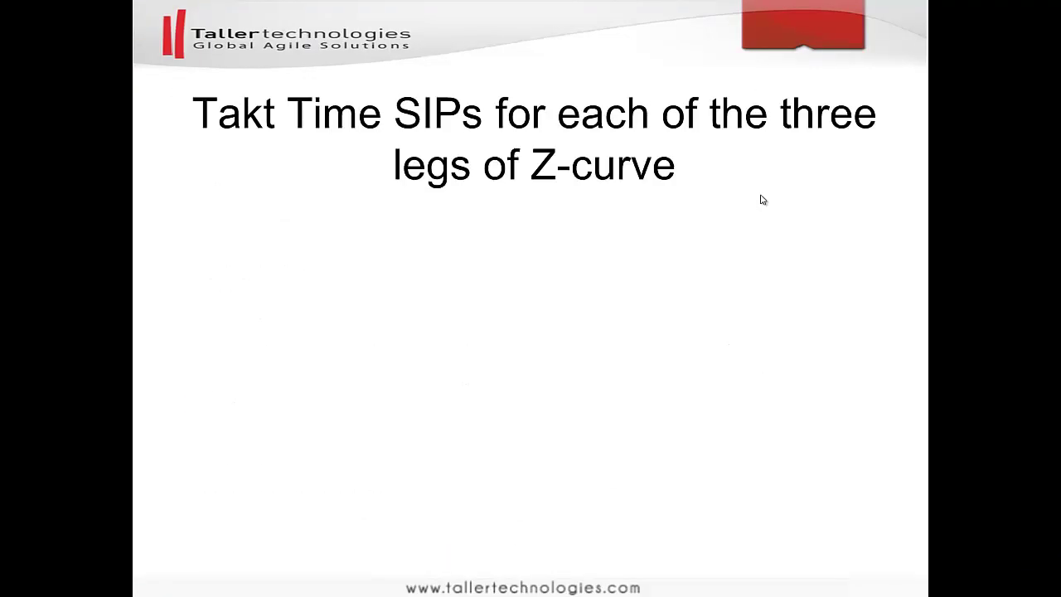
key("Right")
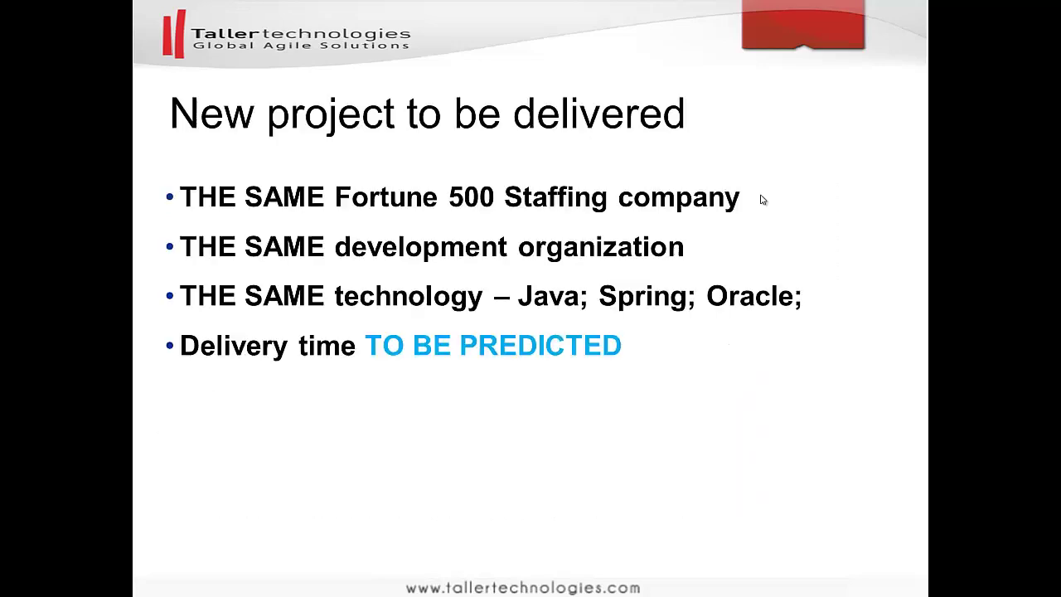
key("Right")
key("Right")
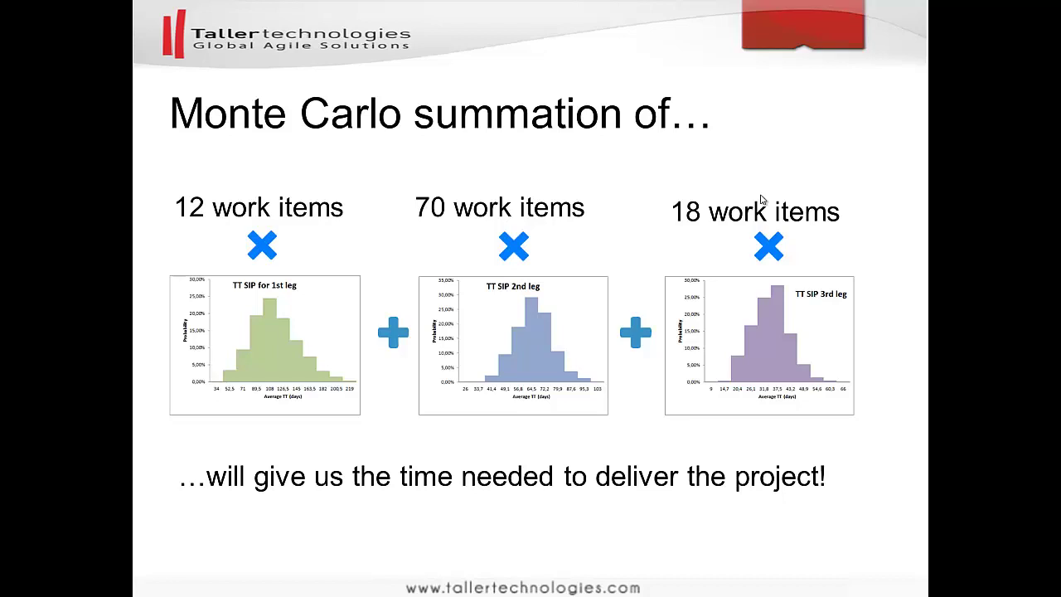
key("Right")
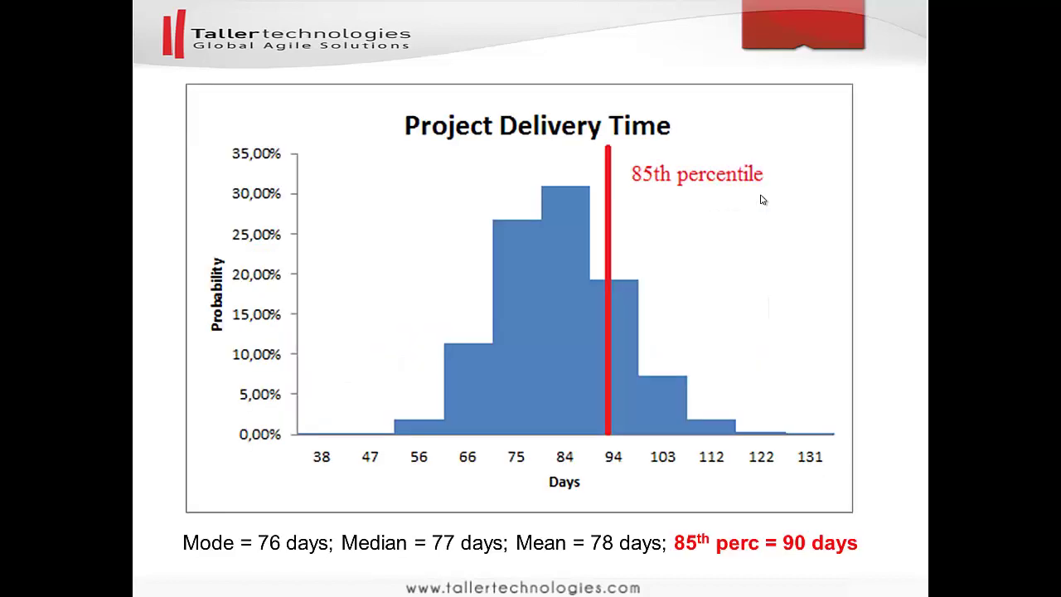